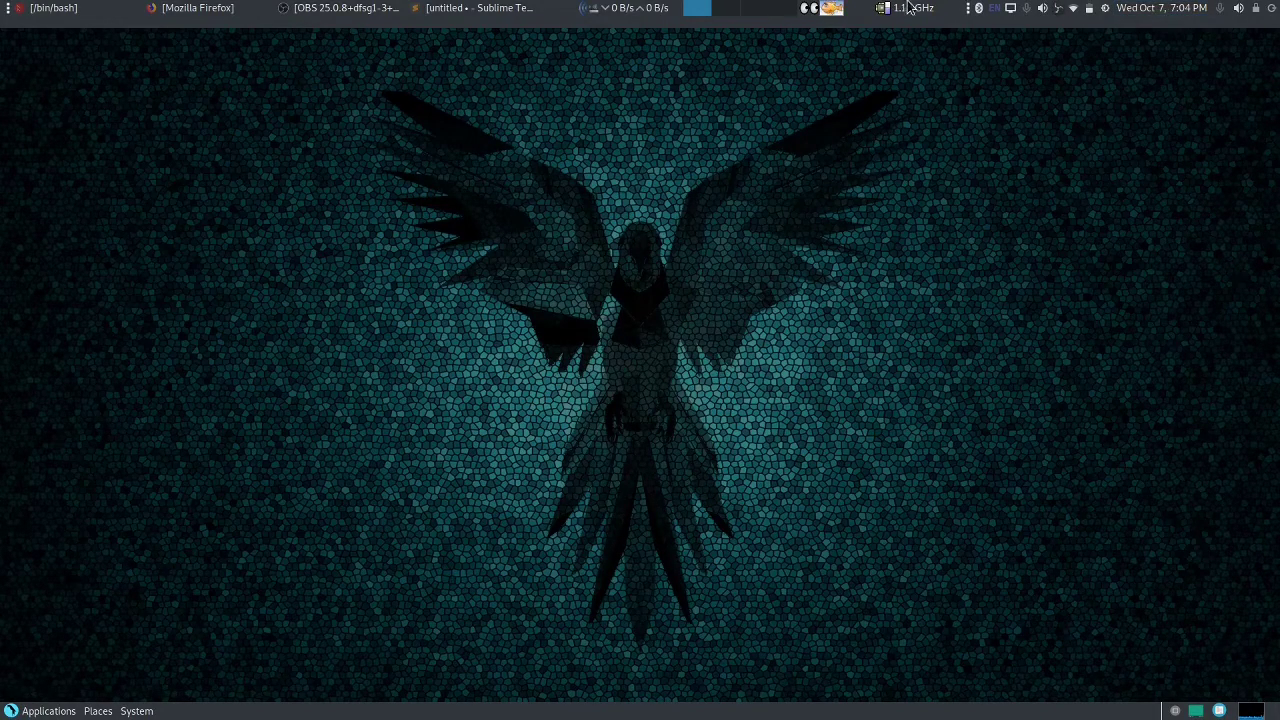
# Write 'free and open source' on line 1, correct the missing space, and leave a blank line below
pyautogui.click(482, 7)
pyautogui.write('fre')
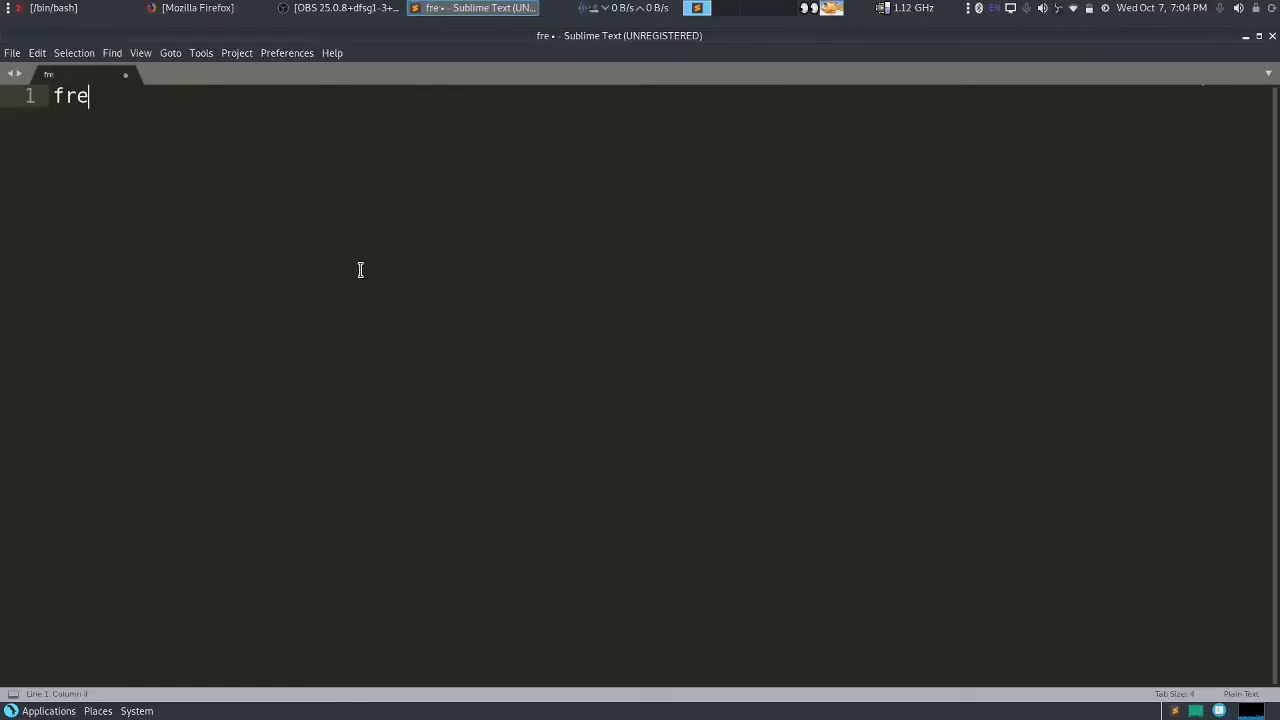
pyautogui.write('e andopen')
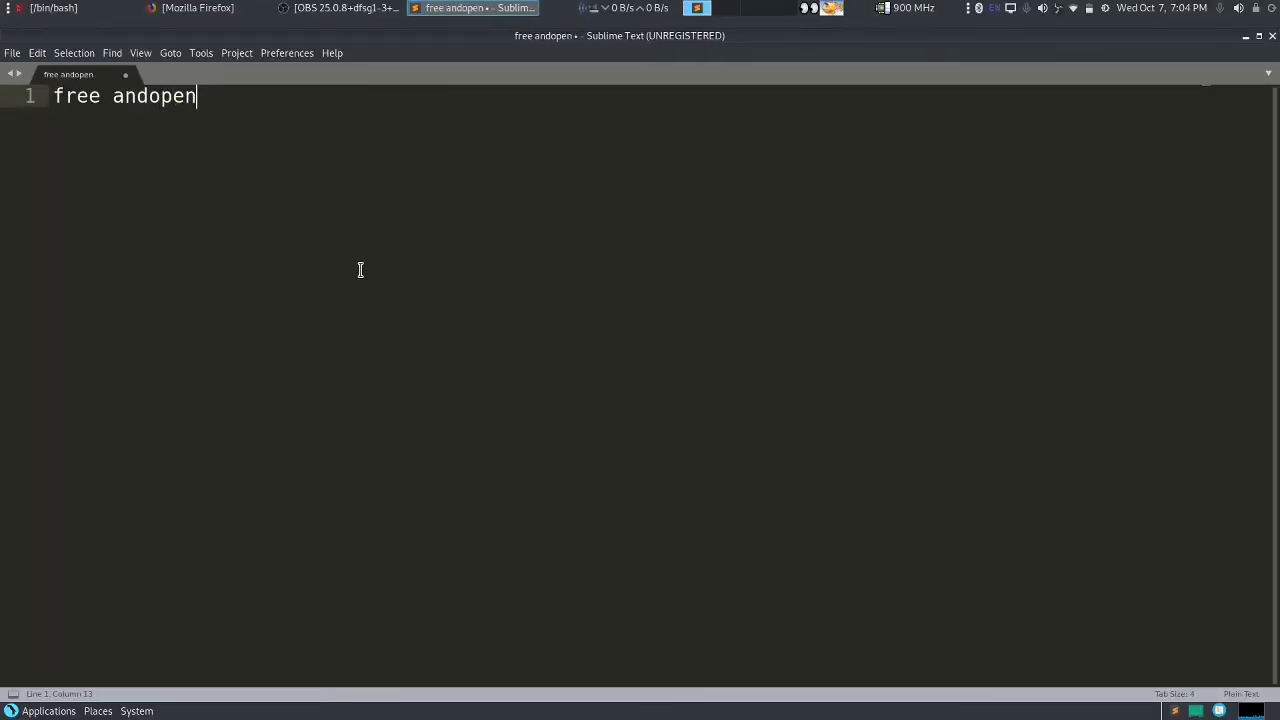
pyautogui.write(' source')
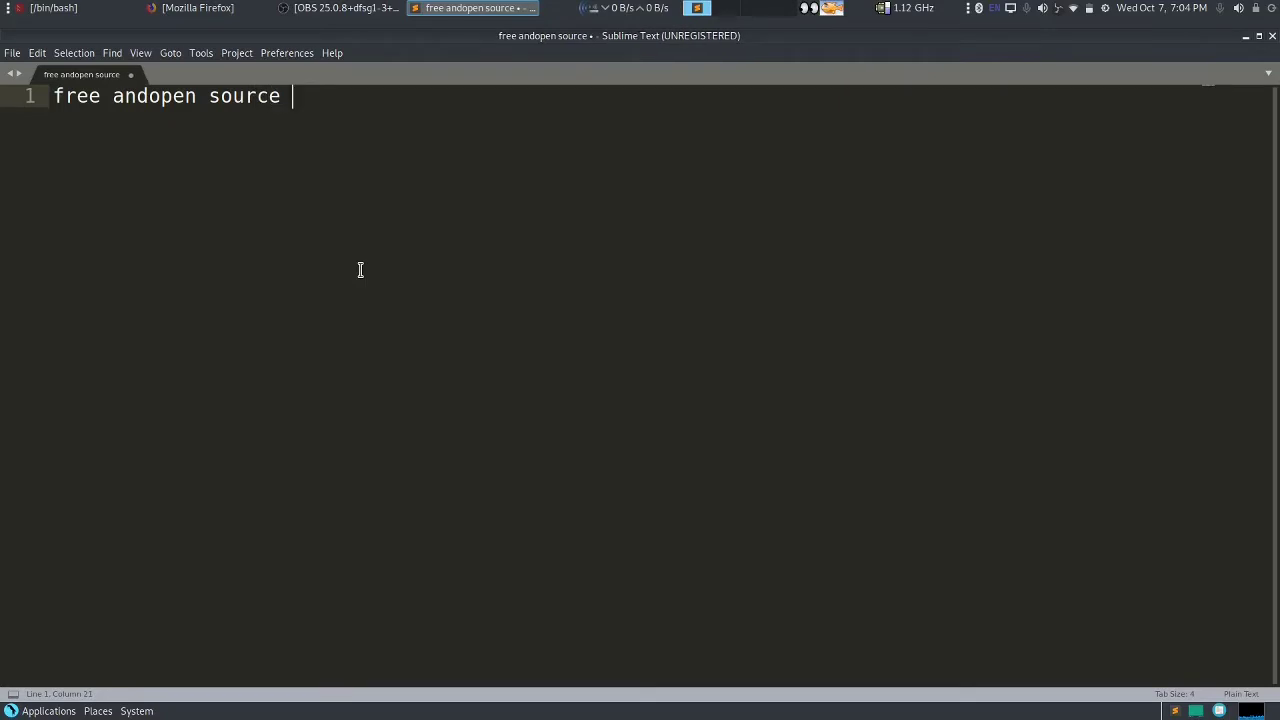
pyautogui.press('Return')
pyautogui.press('Return')
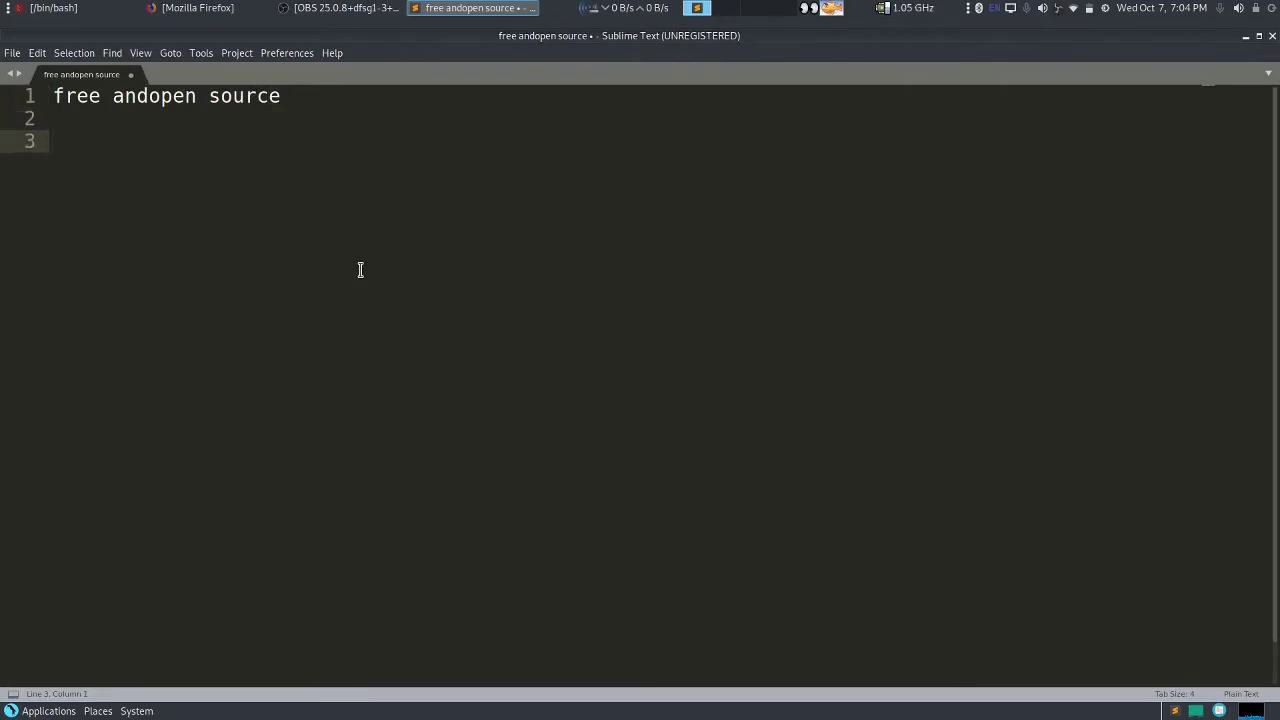
pyautogui.press('Up')
pyautogui.press('Up')
pyautogui.press('Right')
pyautogui.press('Right')
pyautogui.press('Right')
pyautogui.press('Right')
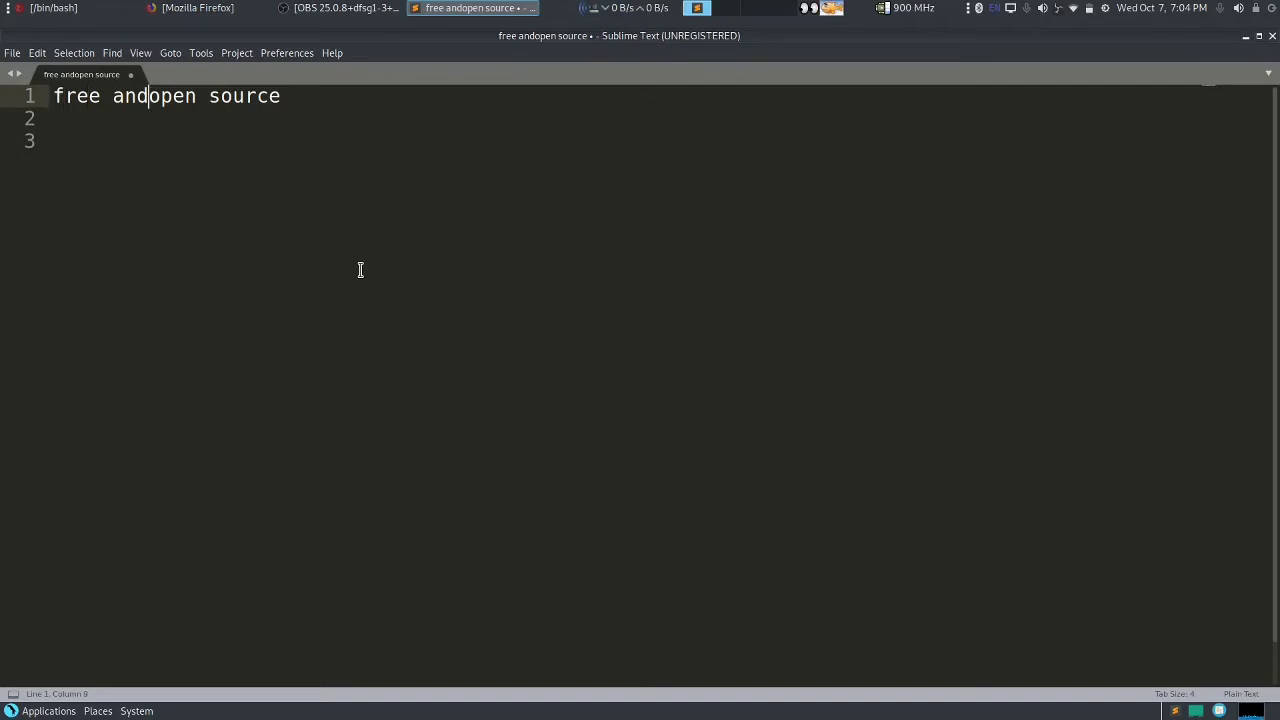
pyautogui.press('Down')
pyautogui.press('Down')
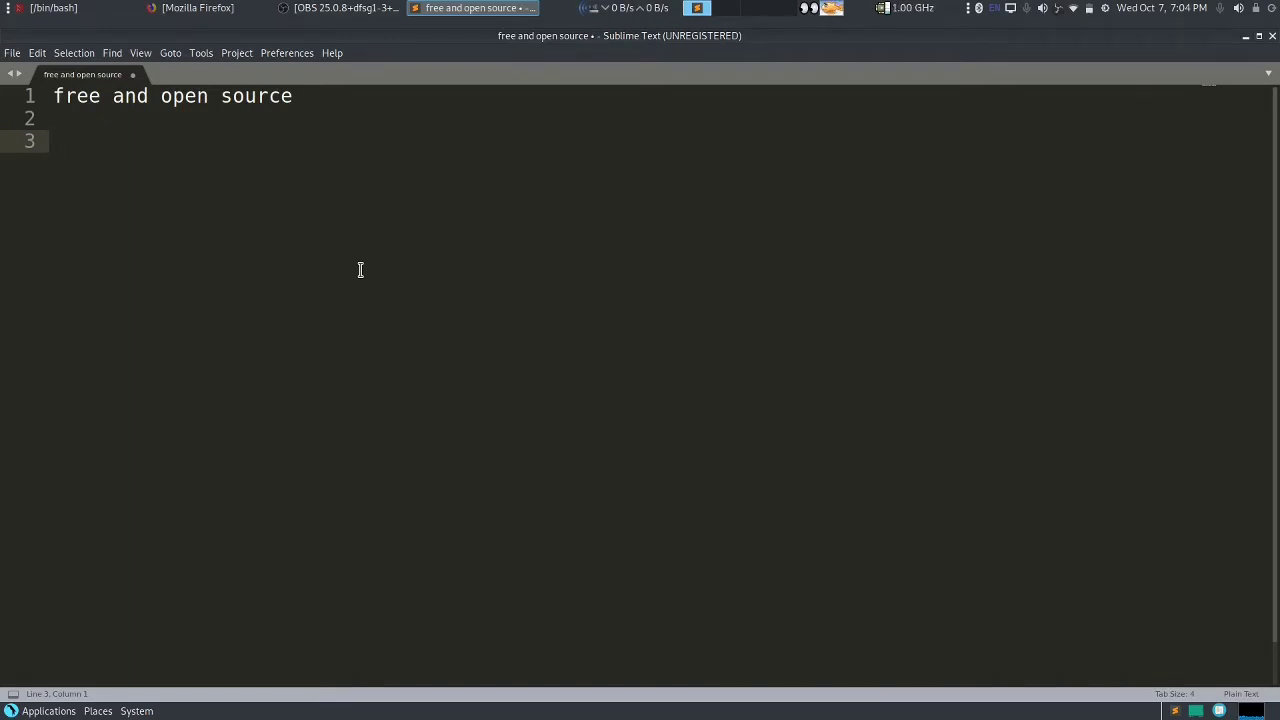
# List 'create new image', 'open', 'resize', 'rotate' and 'blur' on separate lines
pyautogui.write('rete')
pyautogui.press('BackSpace')
pyautogui.press('BackSpace')
pyautogui.write('ate new image')
pyautogui.press('Return')
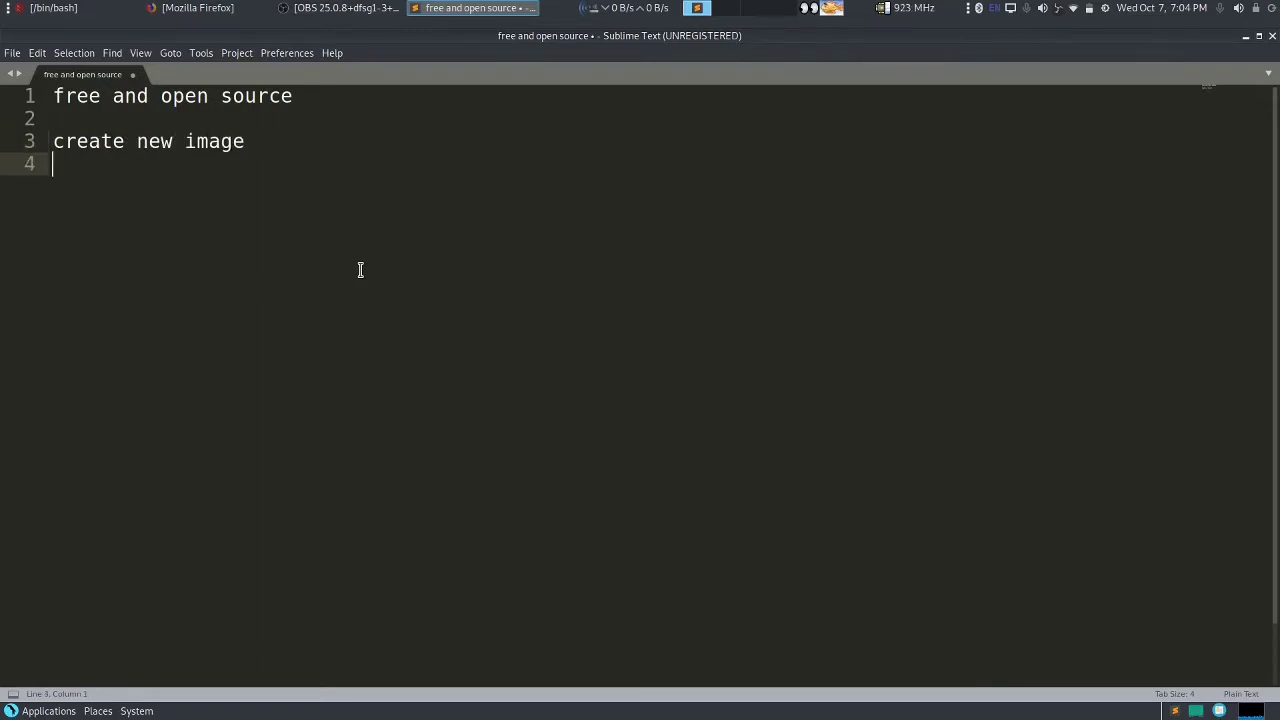
pyautogui.write('open')
pyautogui.press('Return')
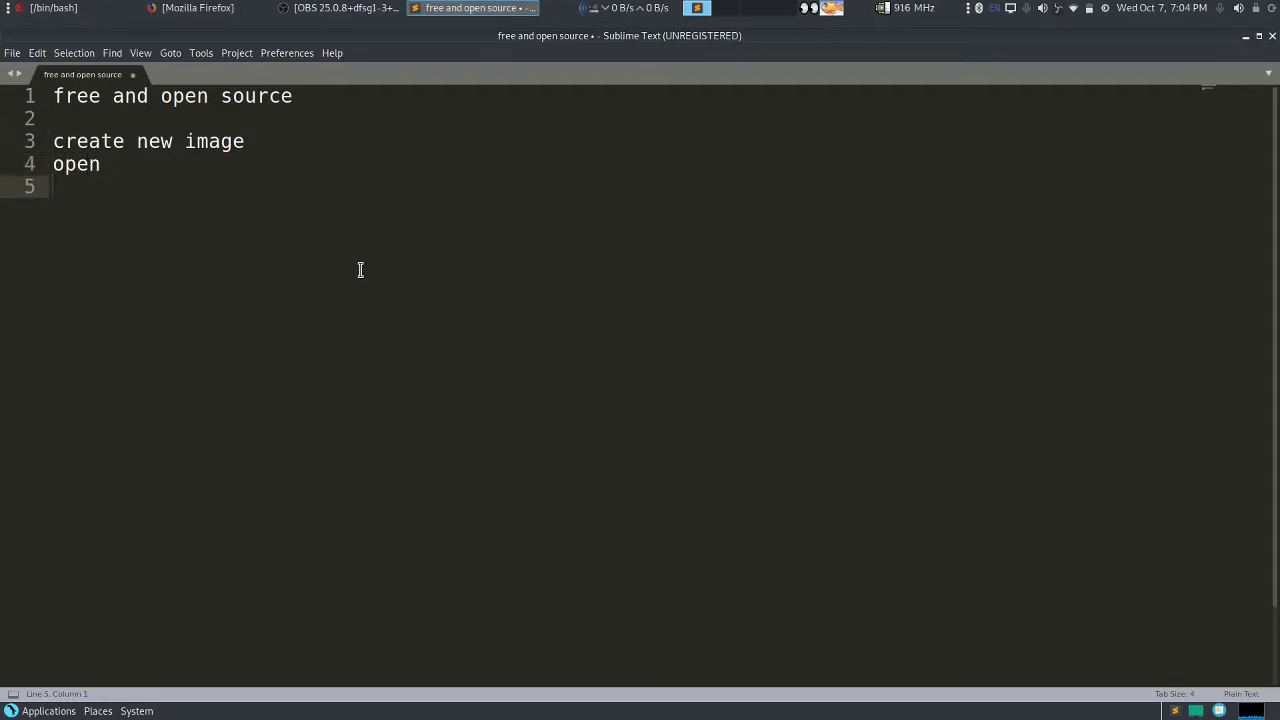
pyautogui.write('resize')
pyautogui.press('Return')
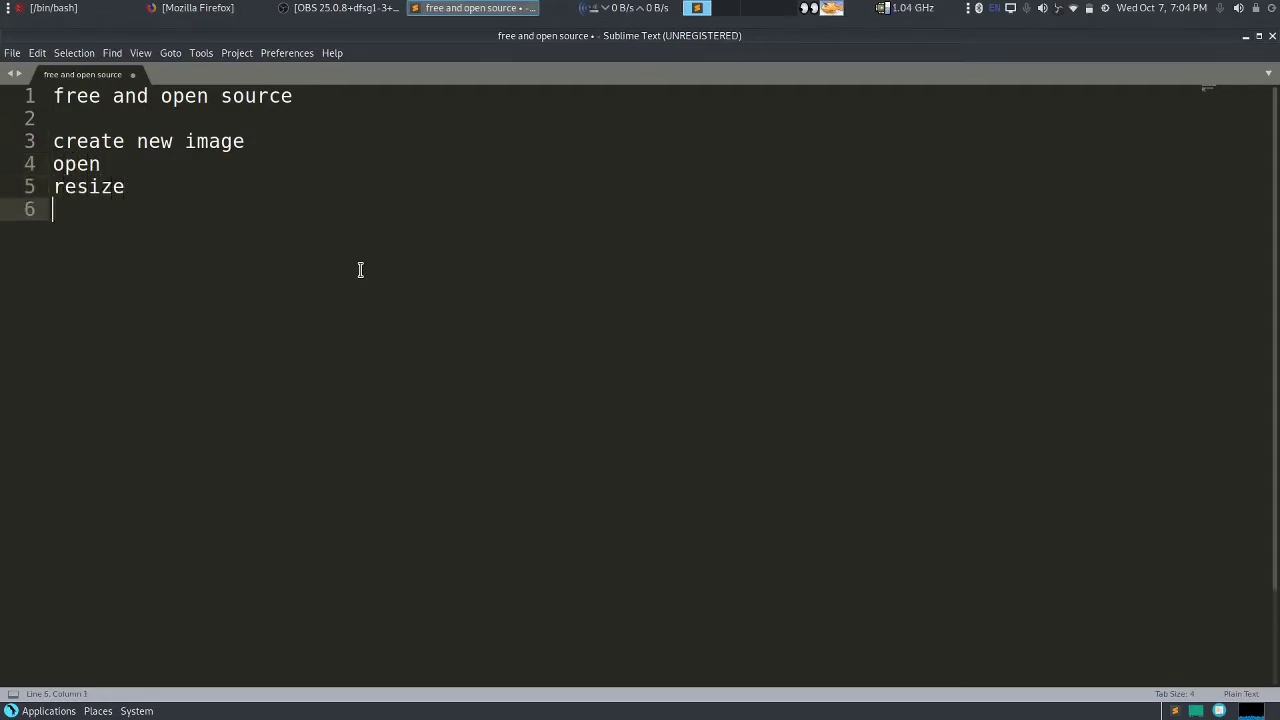
pyautogui.write('rotate')
pyautogui.press('Return')
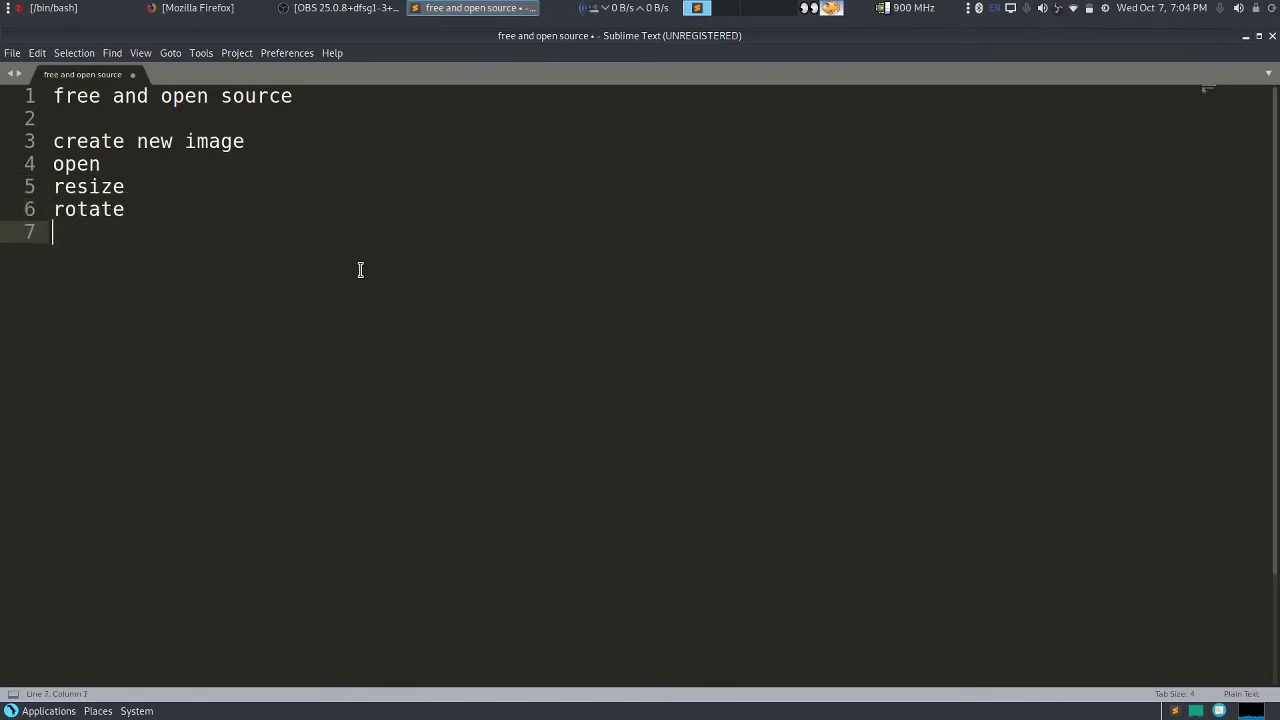
pyautogui.write('blur')
pyautogui.press('Return')
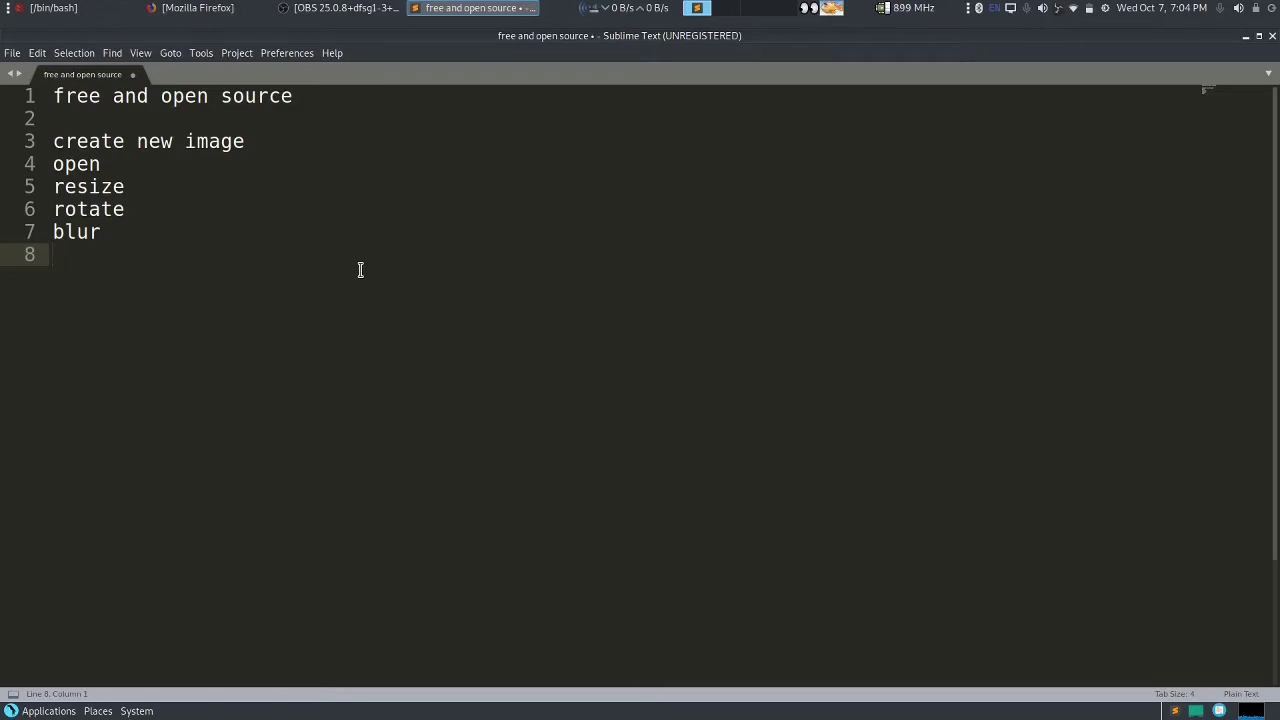
# Add 'width height' after a blank line, then briefly select the lines from open to width height
pyautogui.press('Return')
pyautogui.write('width')
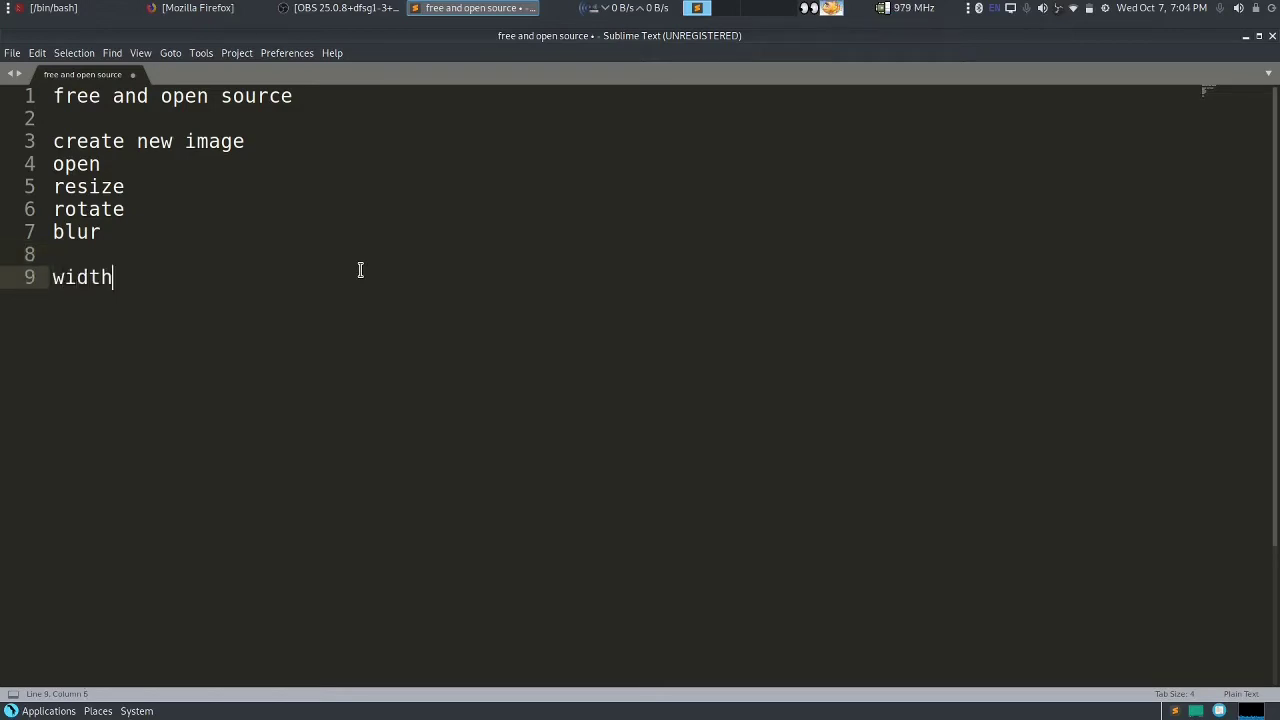
pyautogui.write(' height')
pyautogui.press('Return')
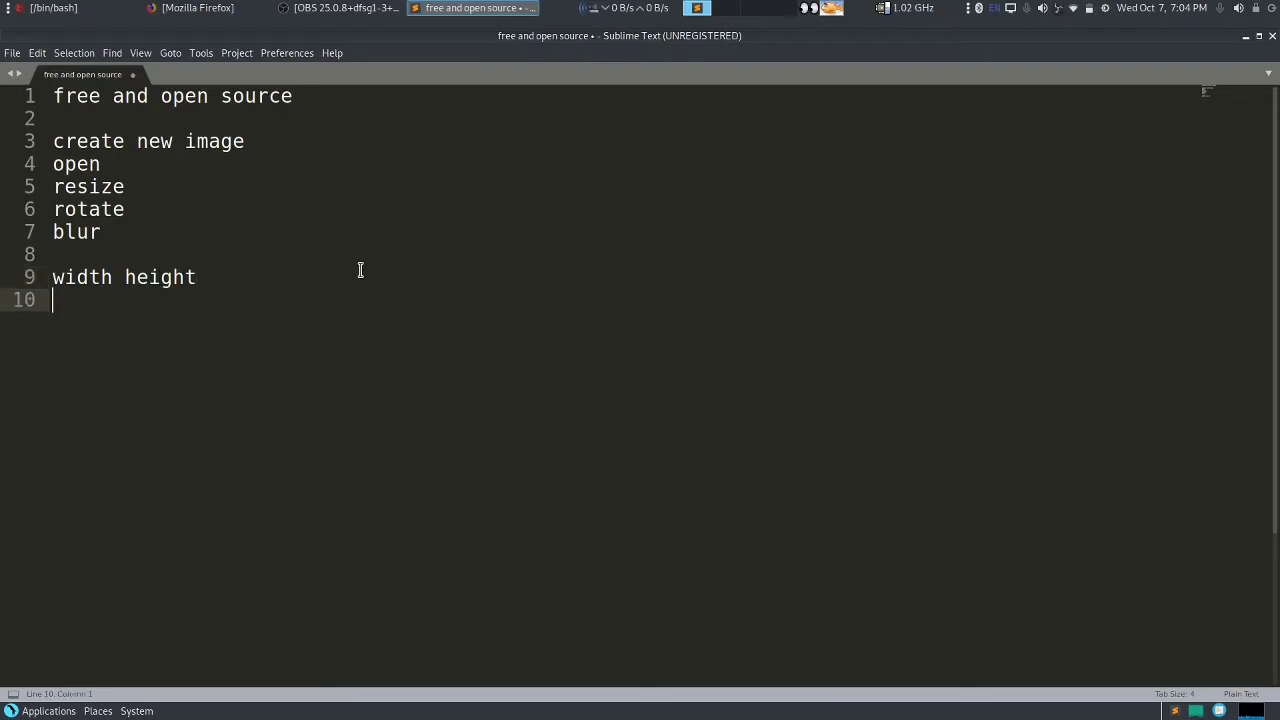
pyautogui.press('Return')
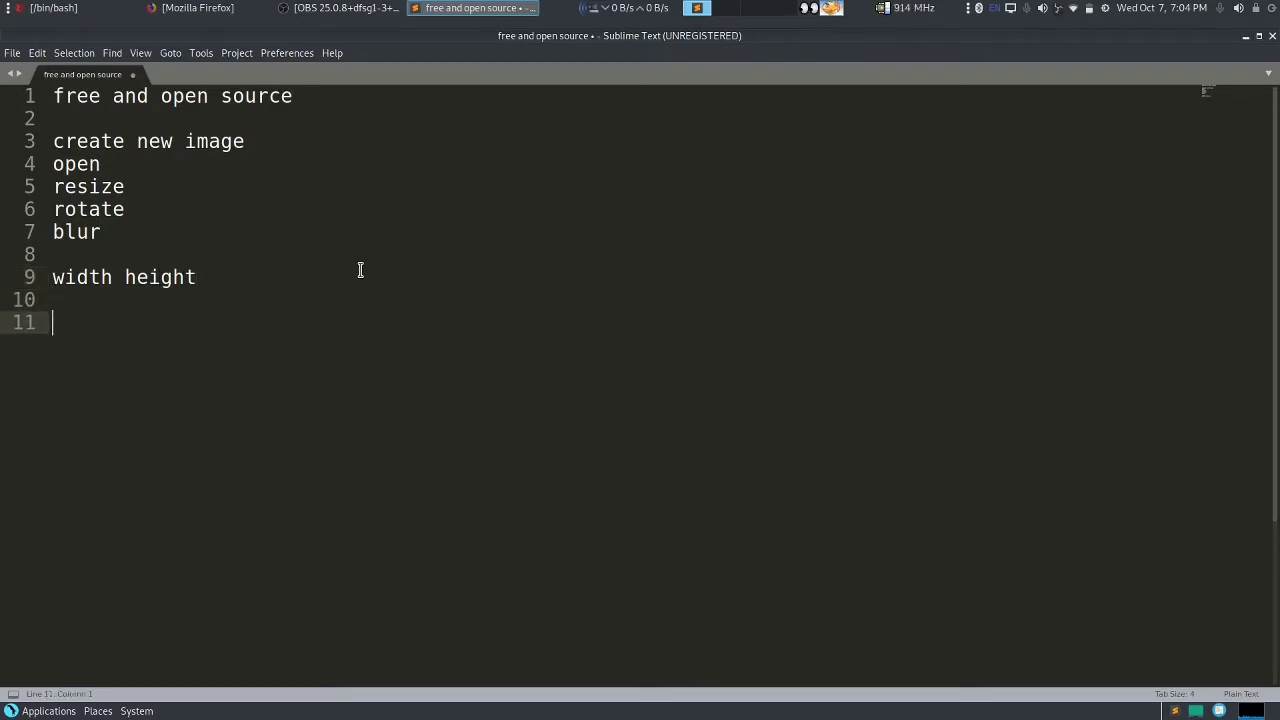
pyautogui.click(189, 280)
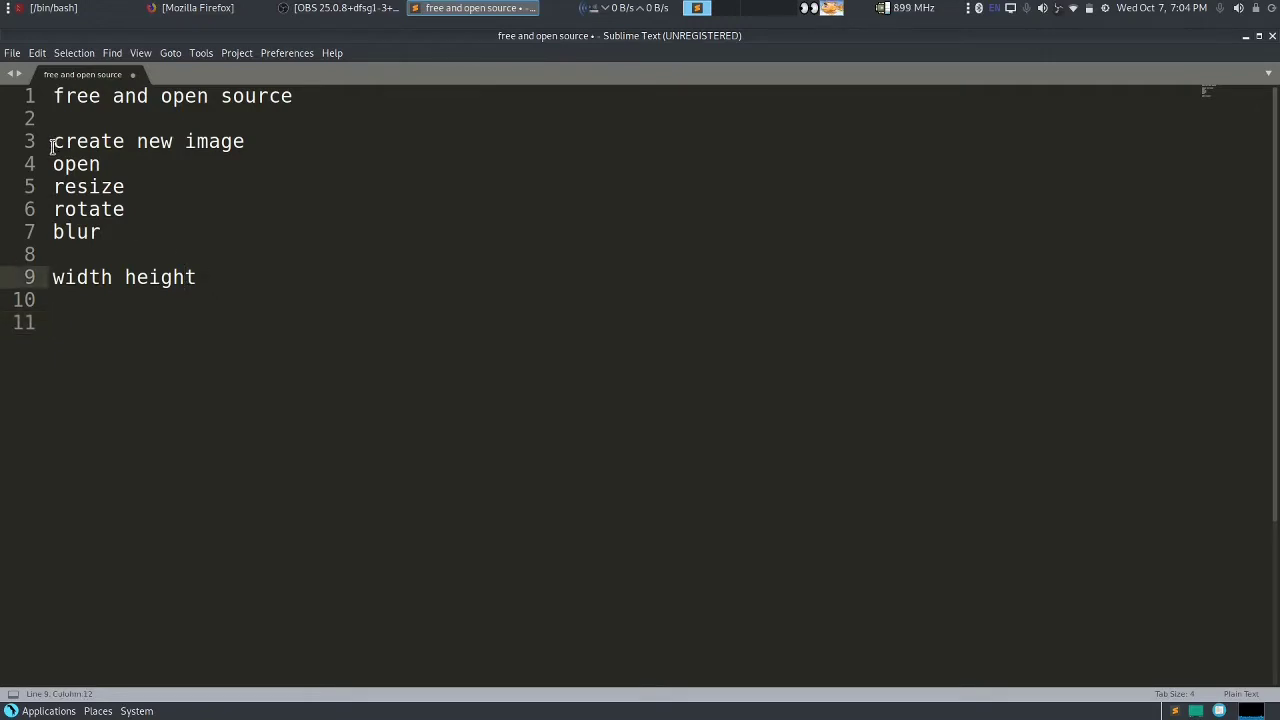
pyautogui.moveTo(52, 164); pyautogui.dragTo(197, 283)
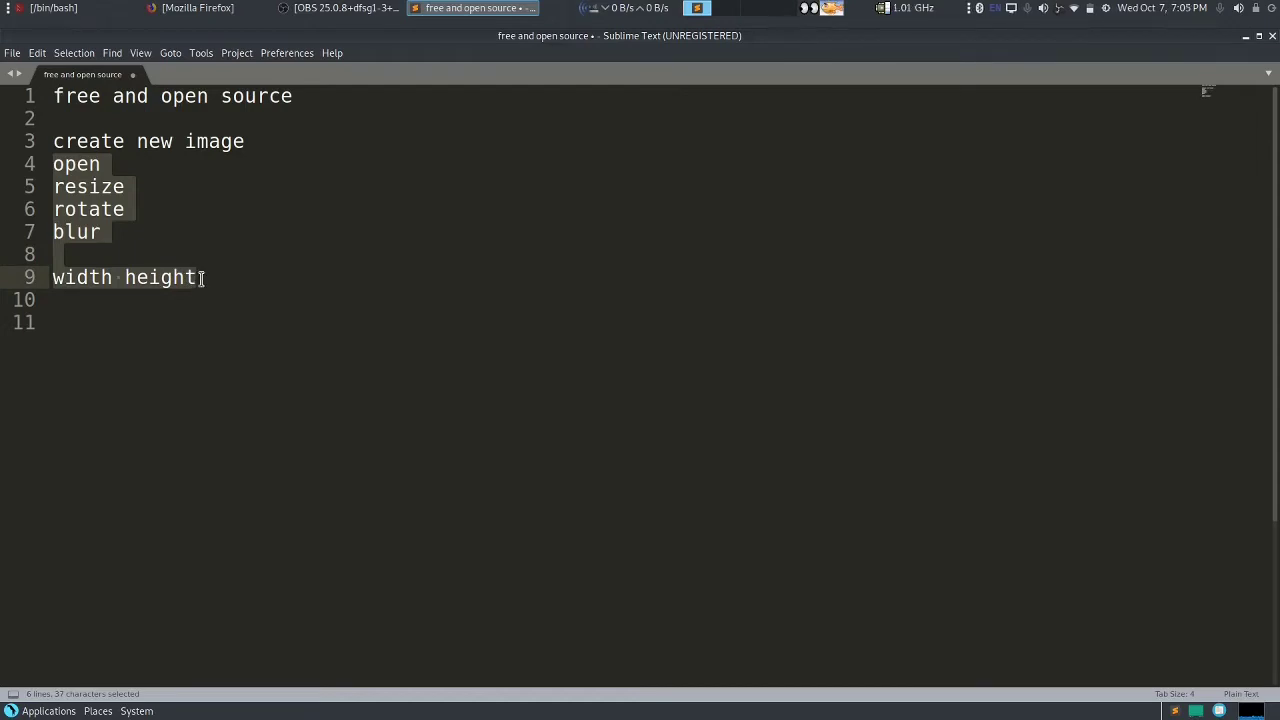
pyautogui.click(200, 278)
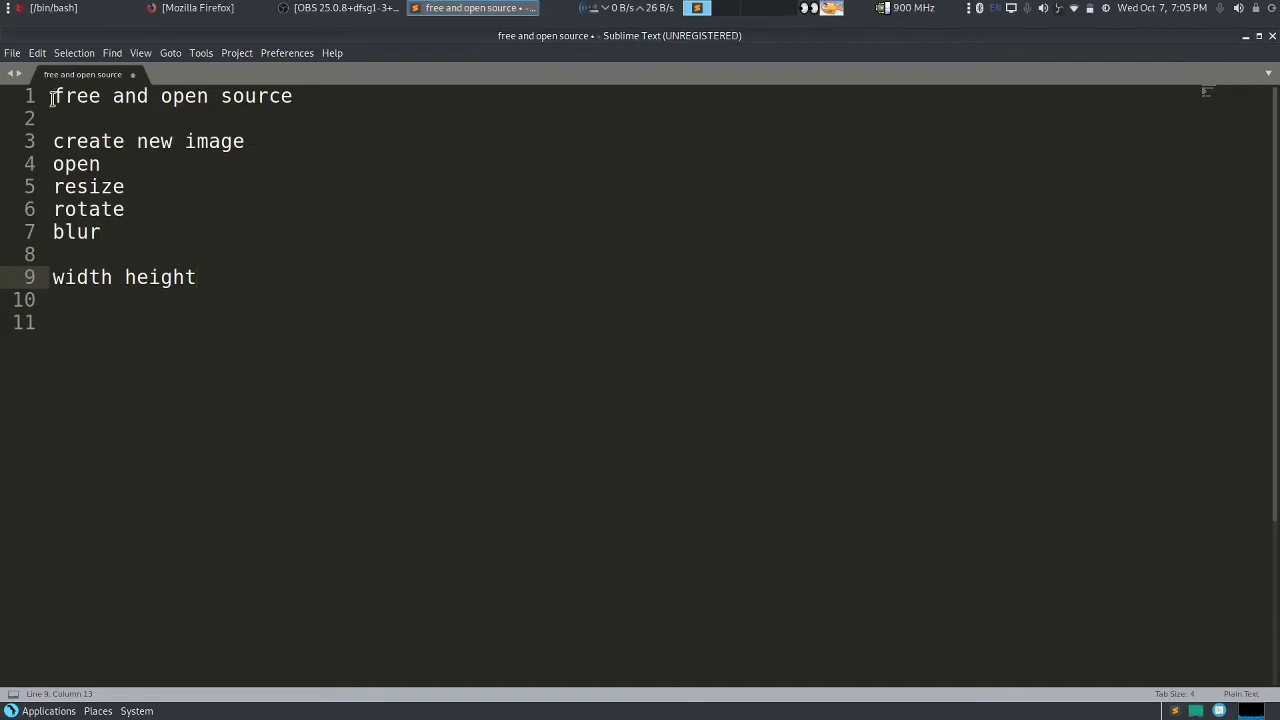
# Search Google in Firefox for 'pillow library' and scroll down the results
pyautogui.click(214, 11)
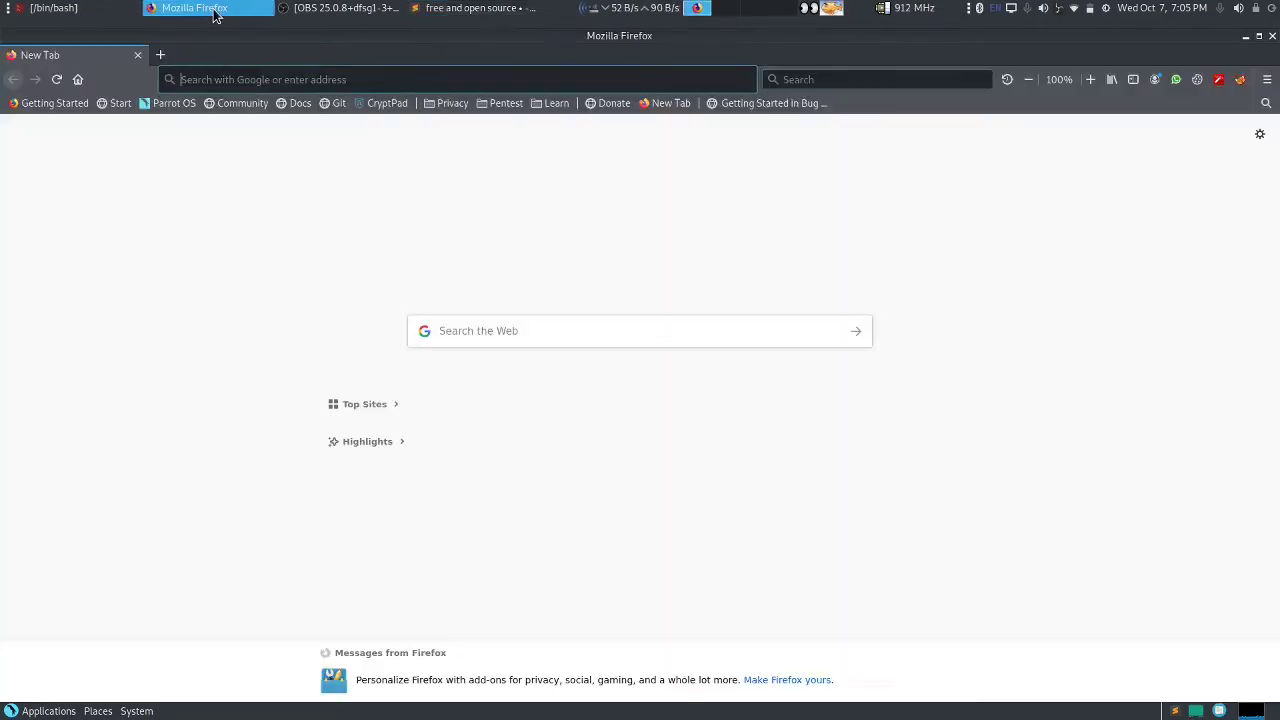
pyautogui.click(221, 76)
pyautogui.write('p')
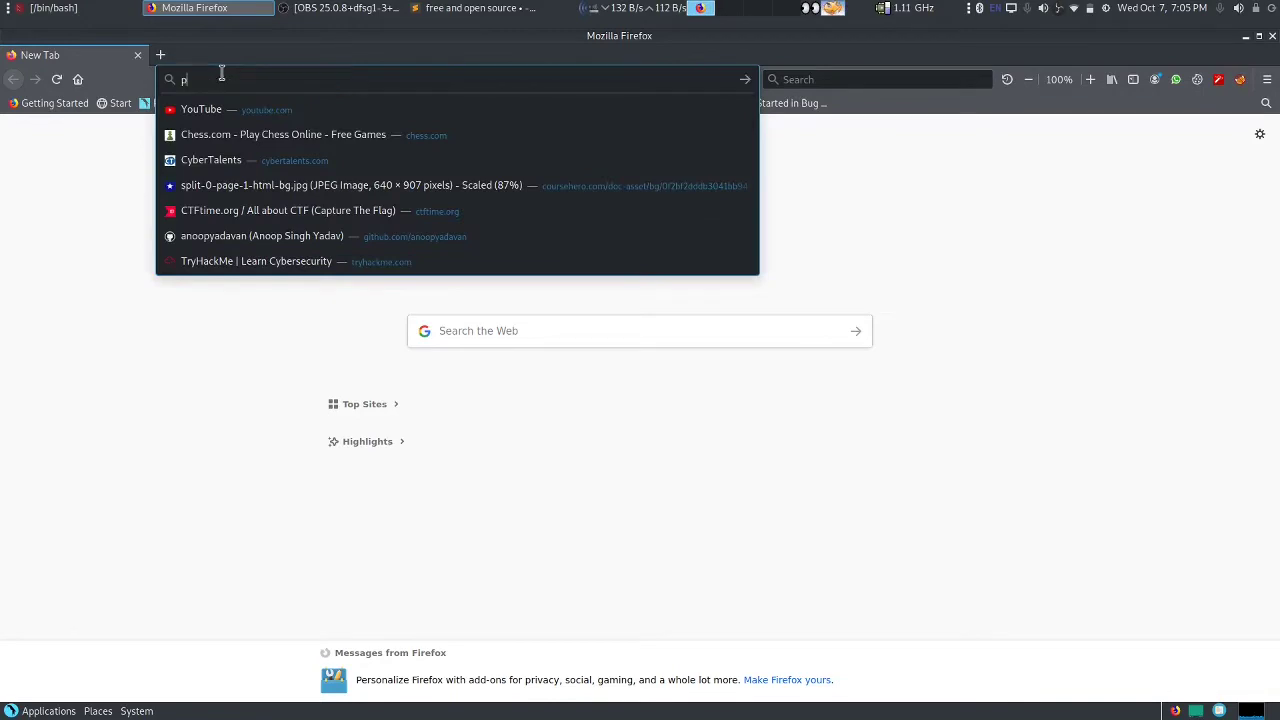
pyautogui.write('illow library')
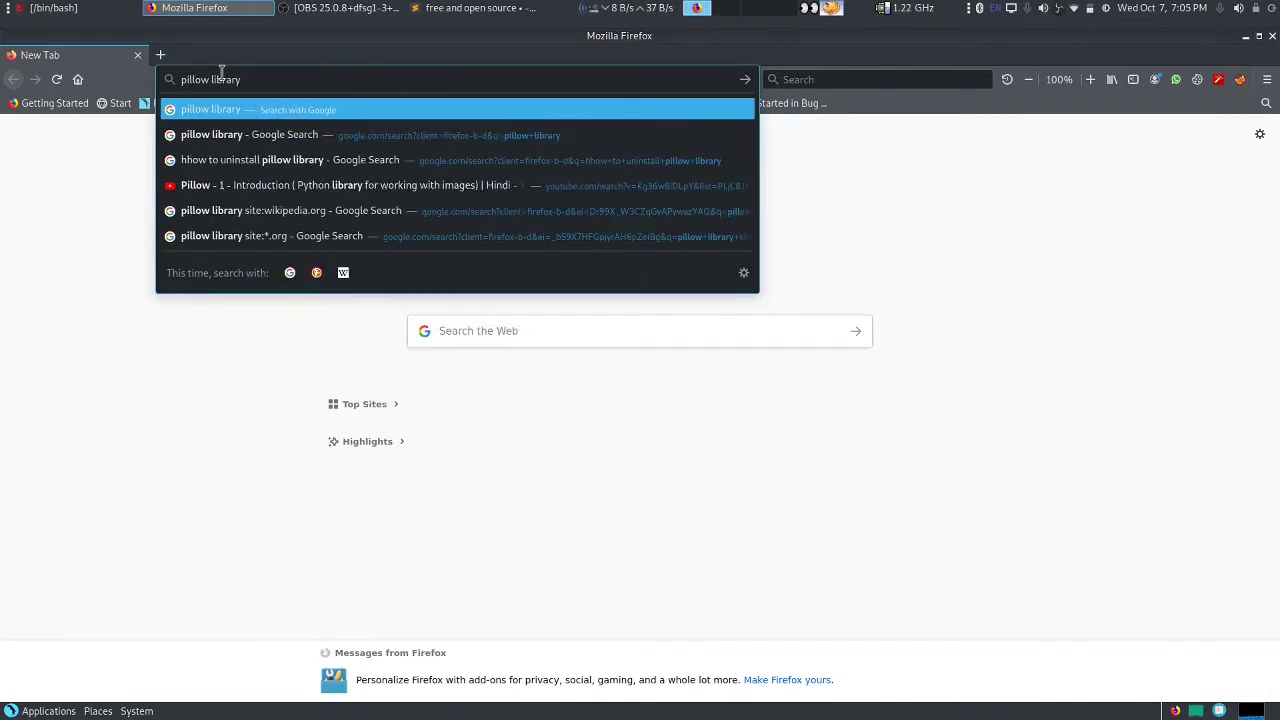
pyautogui.press('Return')
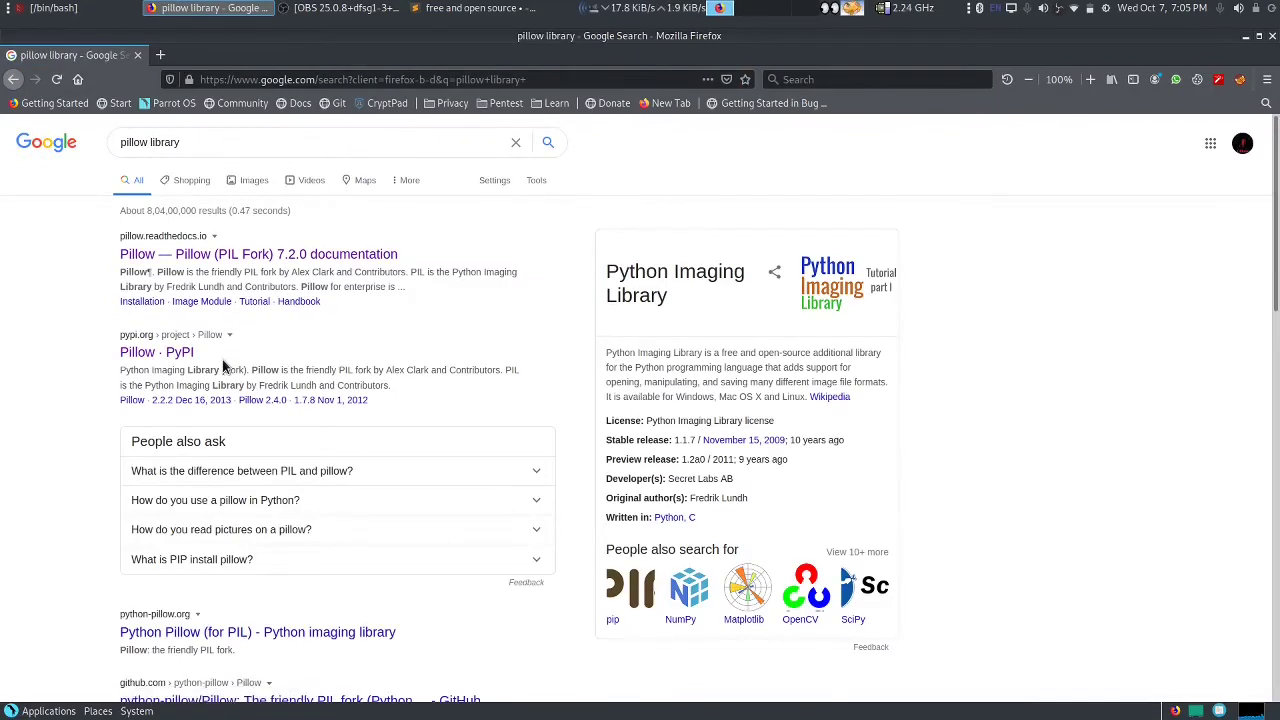
pyautogui.scroll(-4, 222, 359)
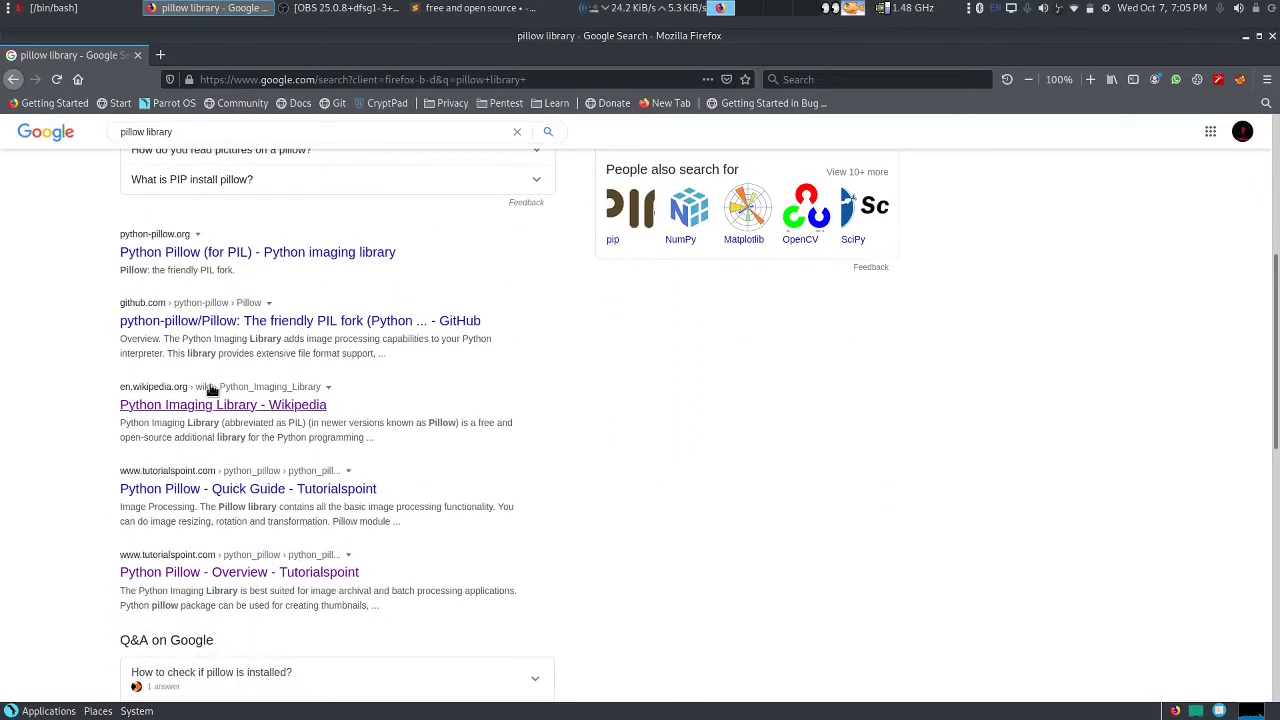
# Open the Python Imaging Library Wikipedia article and highlight PIL, Pillow and Python Imaging Library
pyautogui.click(174, 402)
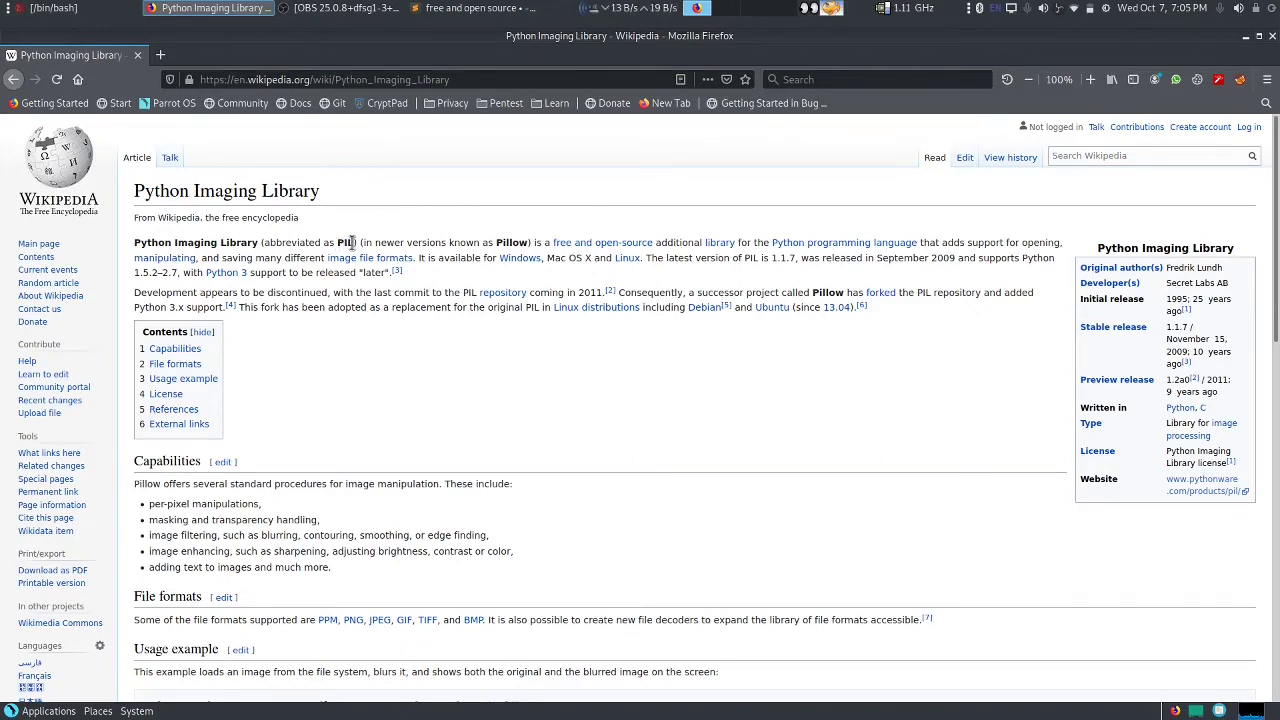
pyautogui.moveTo(353, 242); pyautogui.dragTo(337, 242)
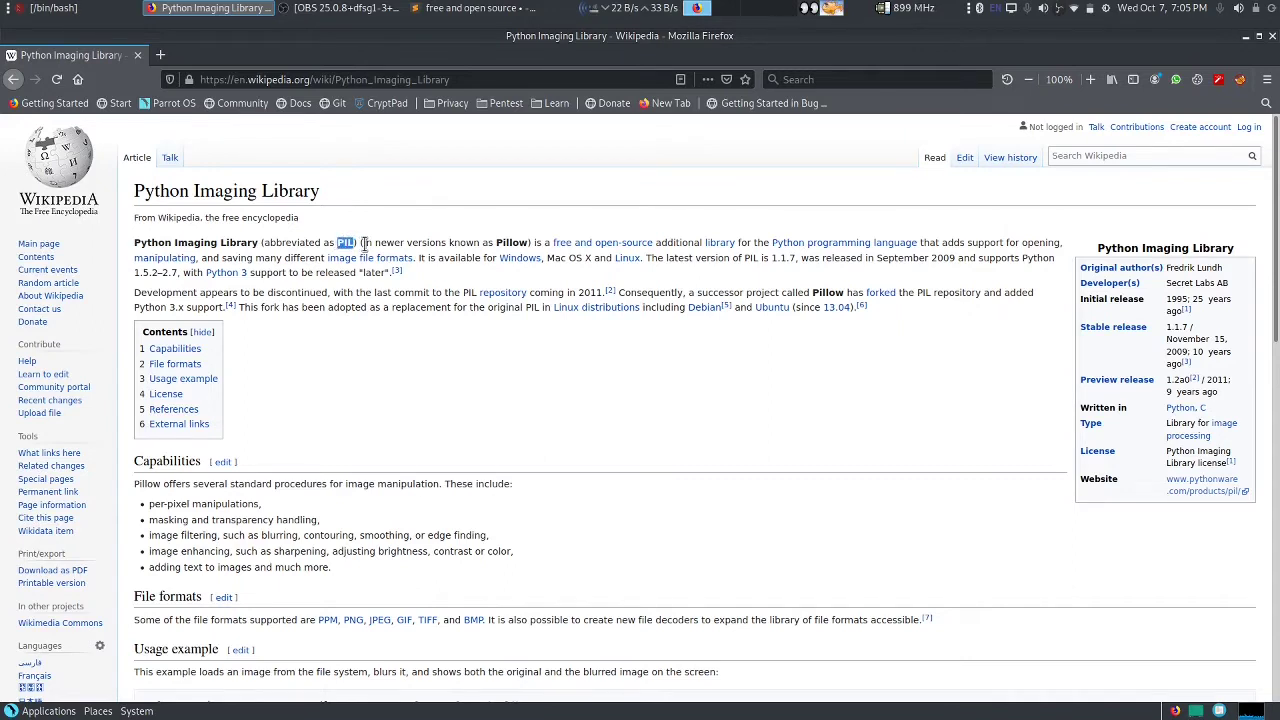
pyautogui.doubleClick(501, 244)
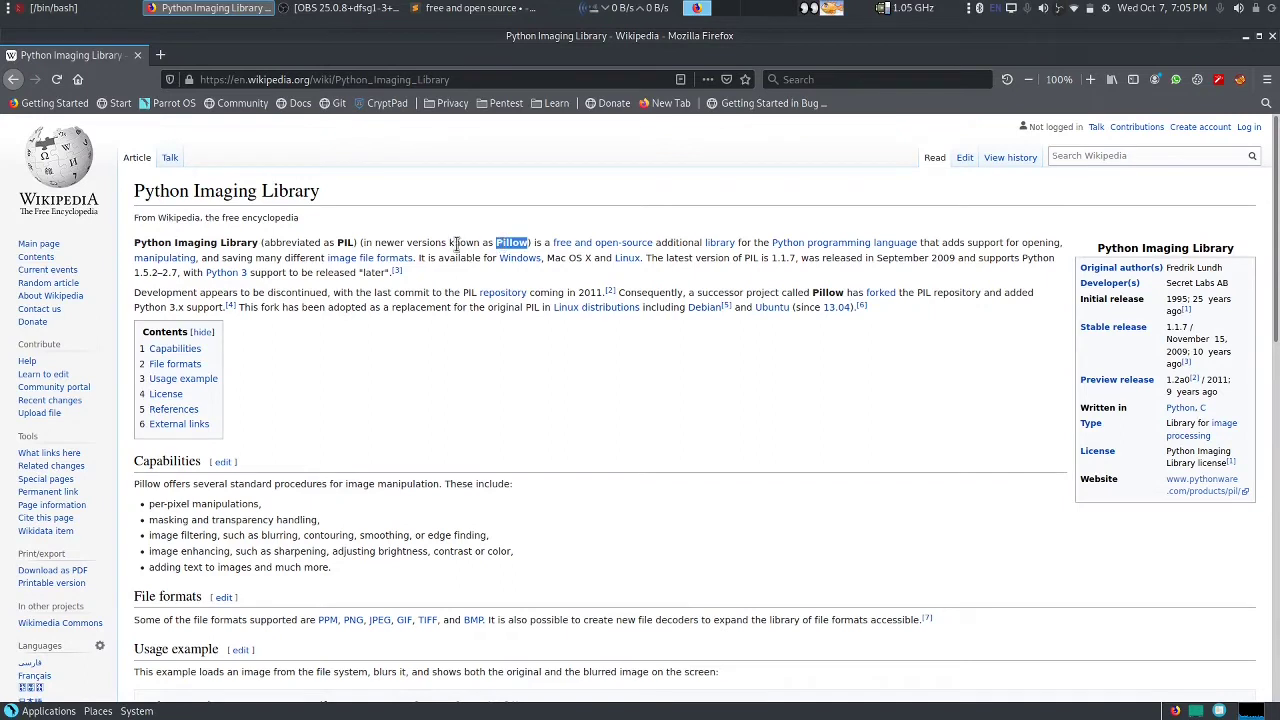
pyautogui.moveTo(258, 243); pyautogui.dragTo(134, 243)
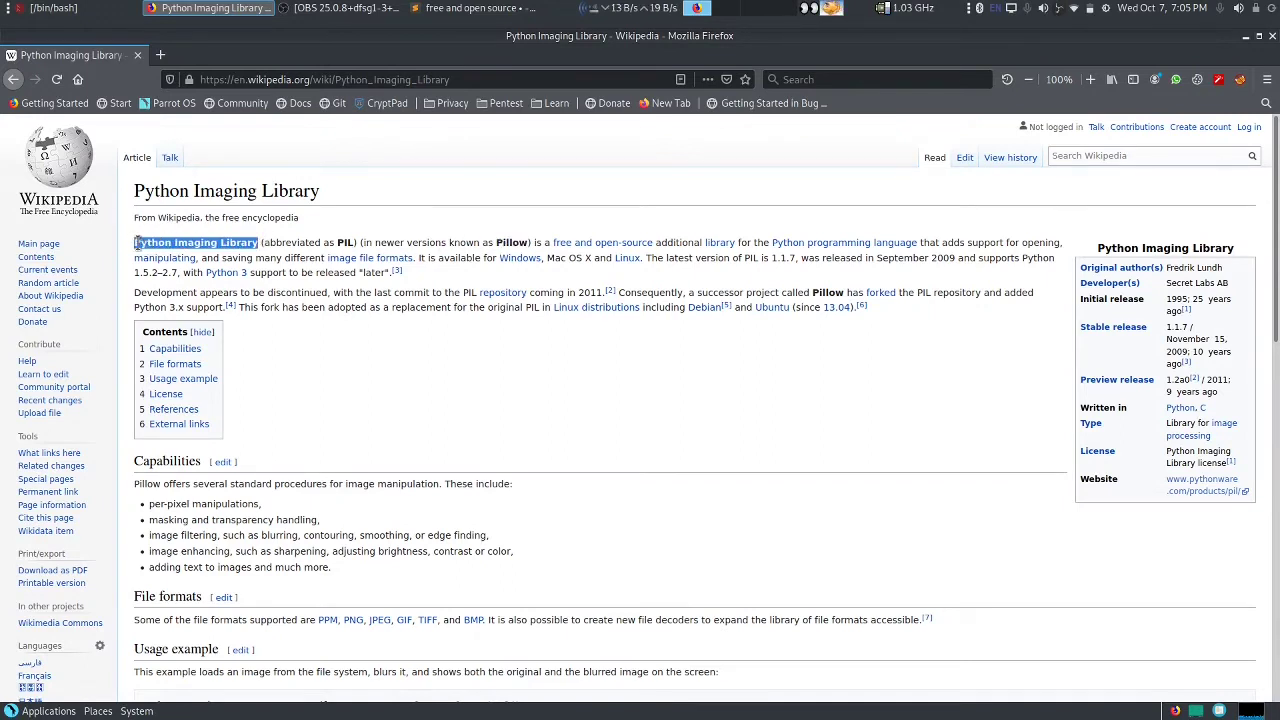
pyautogui.doubleClick(519, 243)
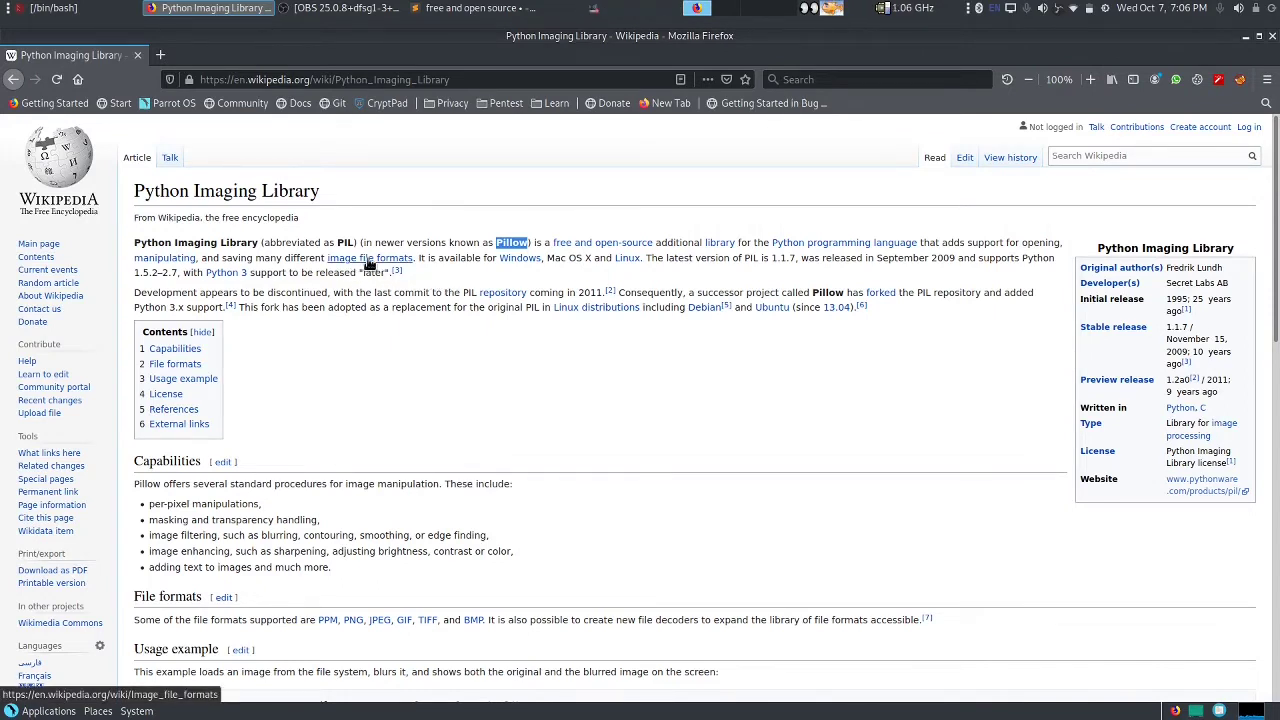
# Highlight the 2009 release year in the article intro
pyautogui.moveTo(390, 258)
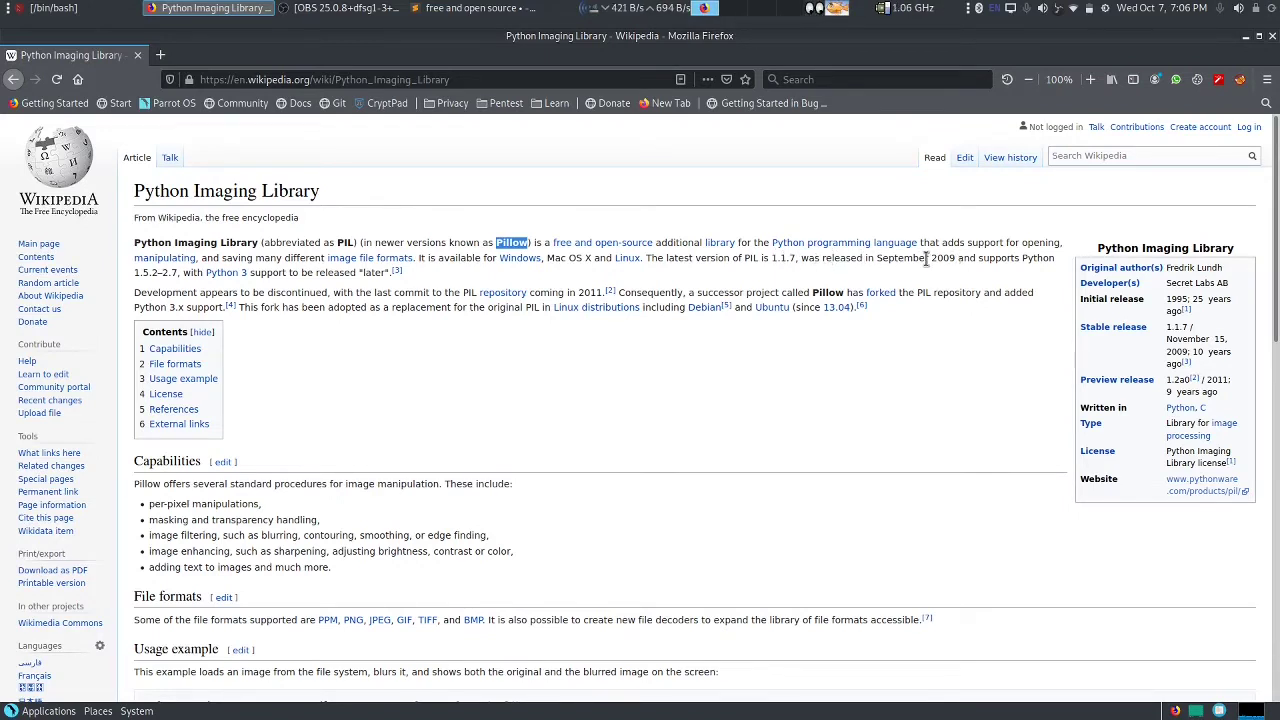
pyautogui.moveTo(930, 258); pyautogui.dragTo(956, 258)
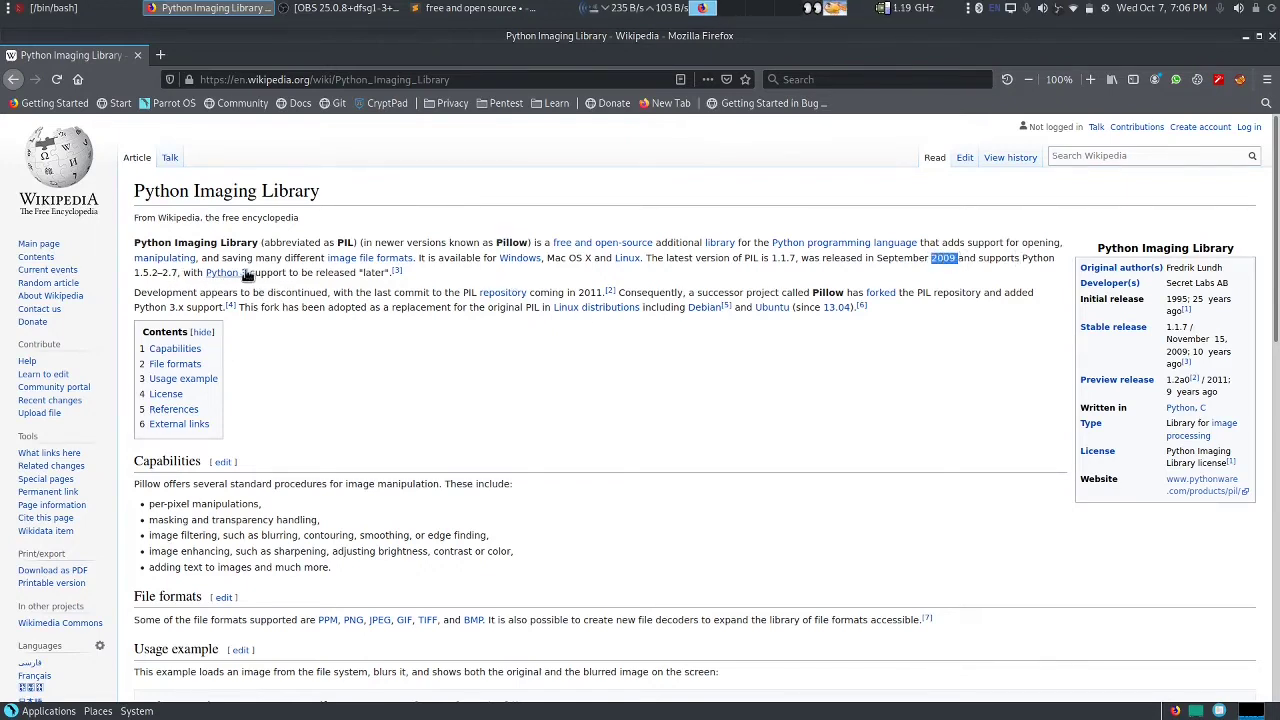
pyautogui.rightClick(297, 331)
pyautogui.click(285, 338)
pyautogui.scroll(-5, 285, 338)
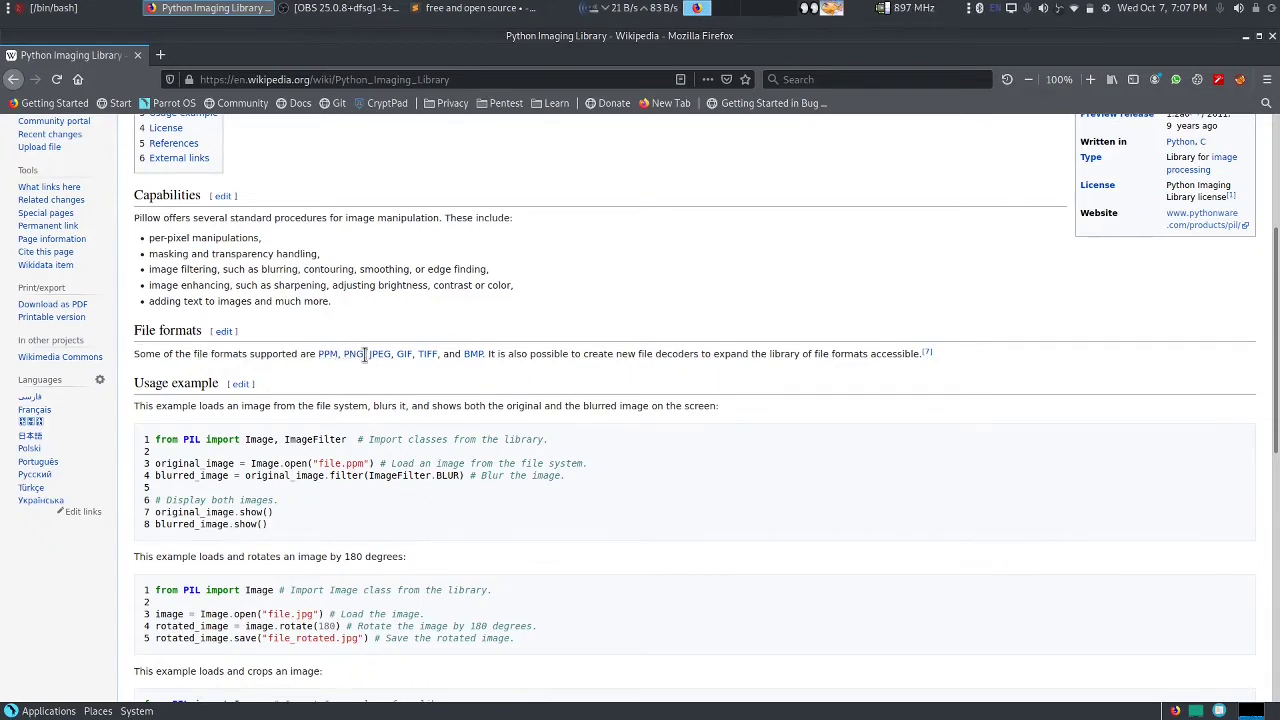
pyautogui.moveTo(333, 361)
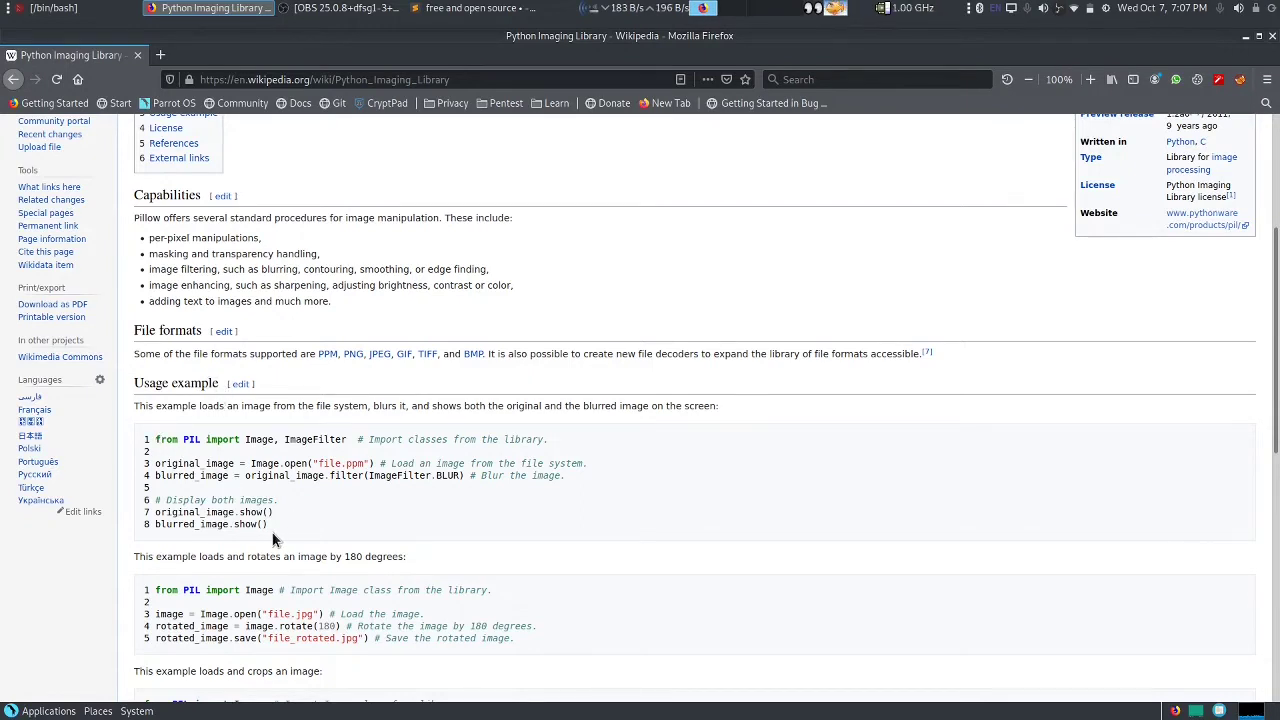
pyautogui.moveTo(272, 540); pyautogui.dragTo(140, 440)
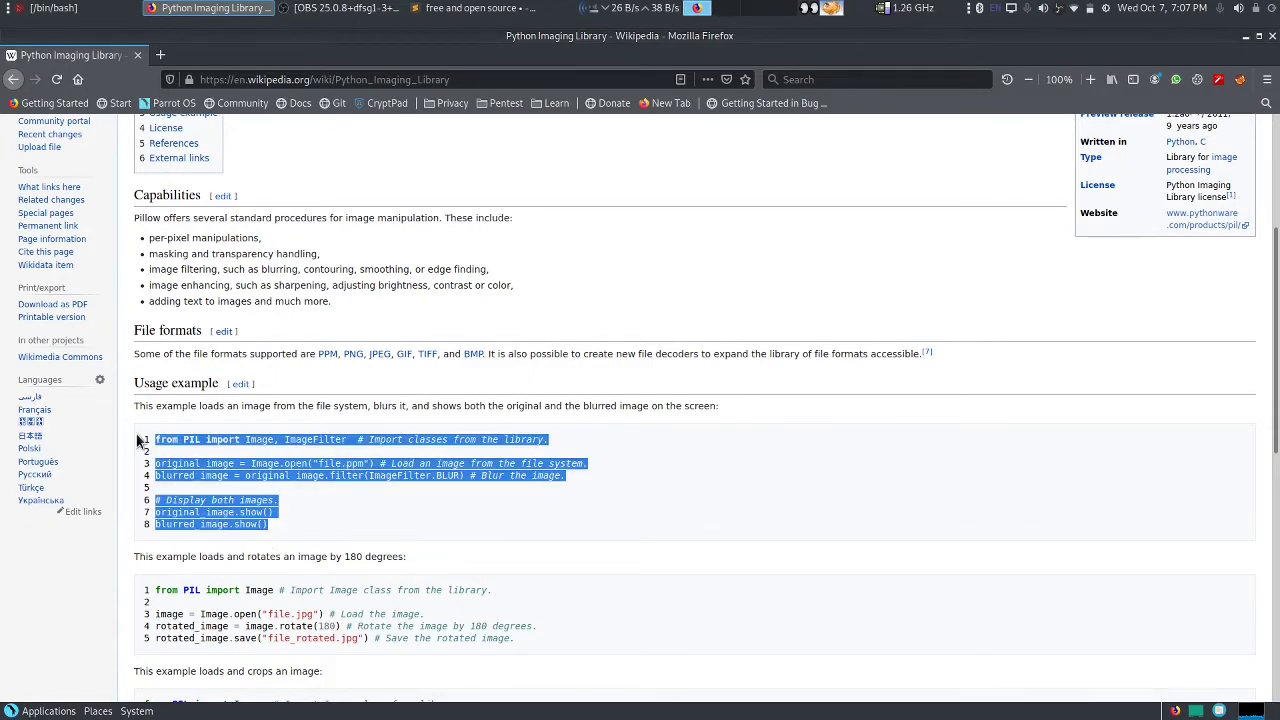
pyautogui.click(254, 464)
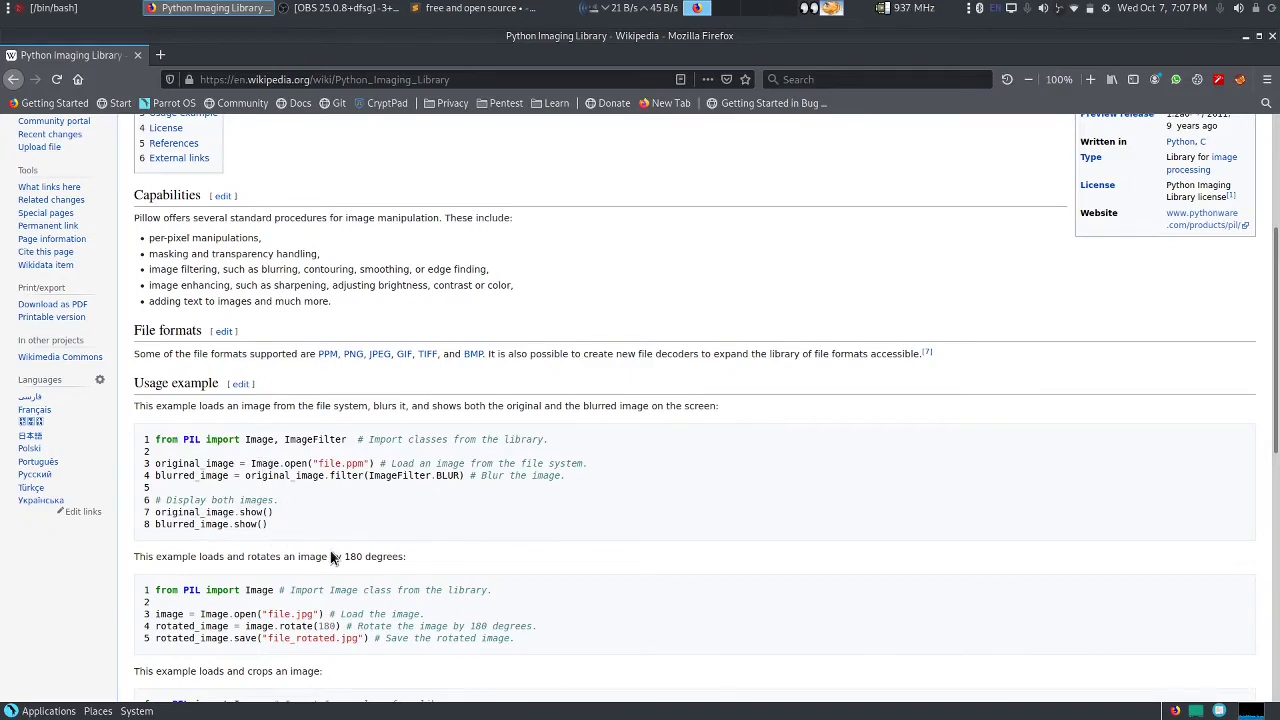
pyautogui.scroll(5, 333, 557)
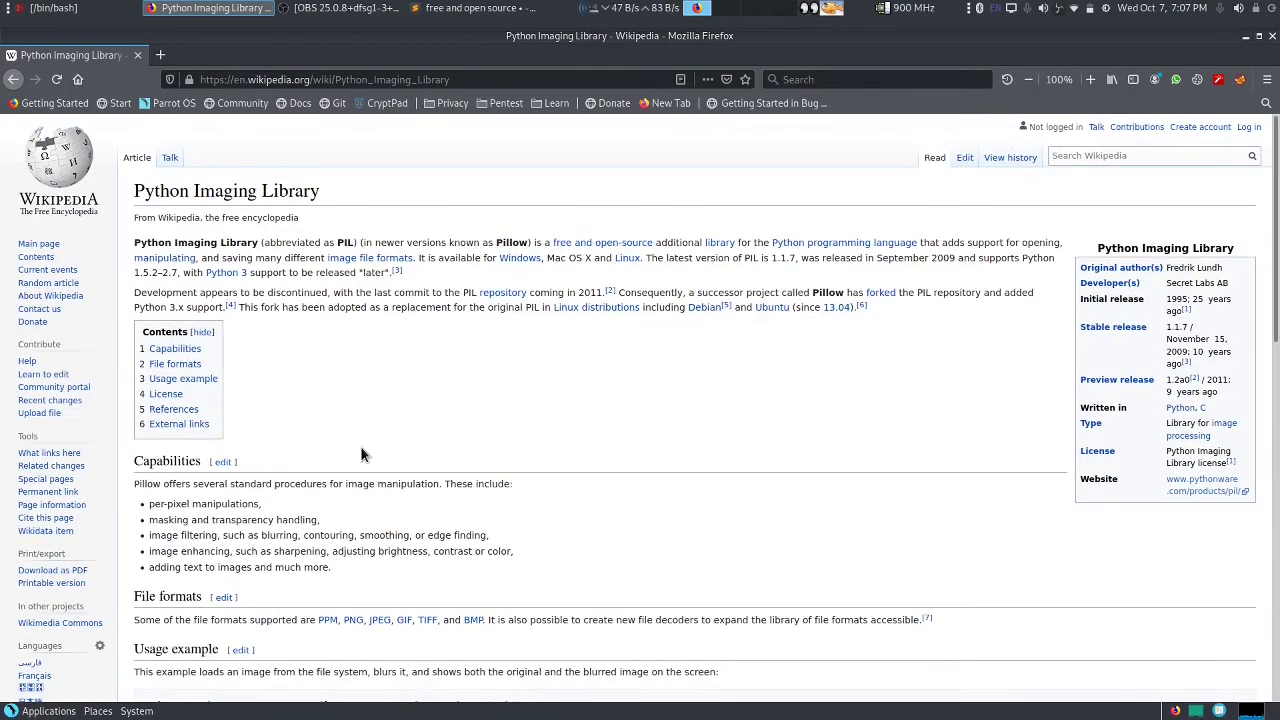
pyautogui.scroll(-13, 360, 451)
pyautogui.scroll(-3, 360, 446)
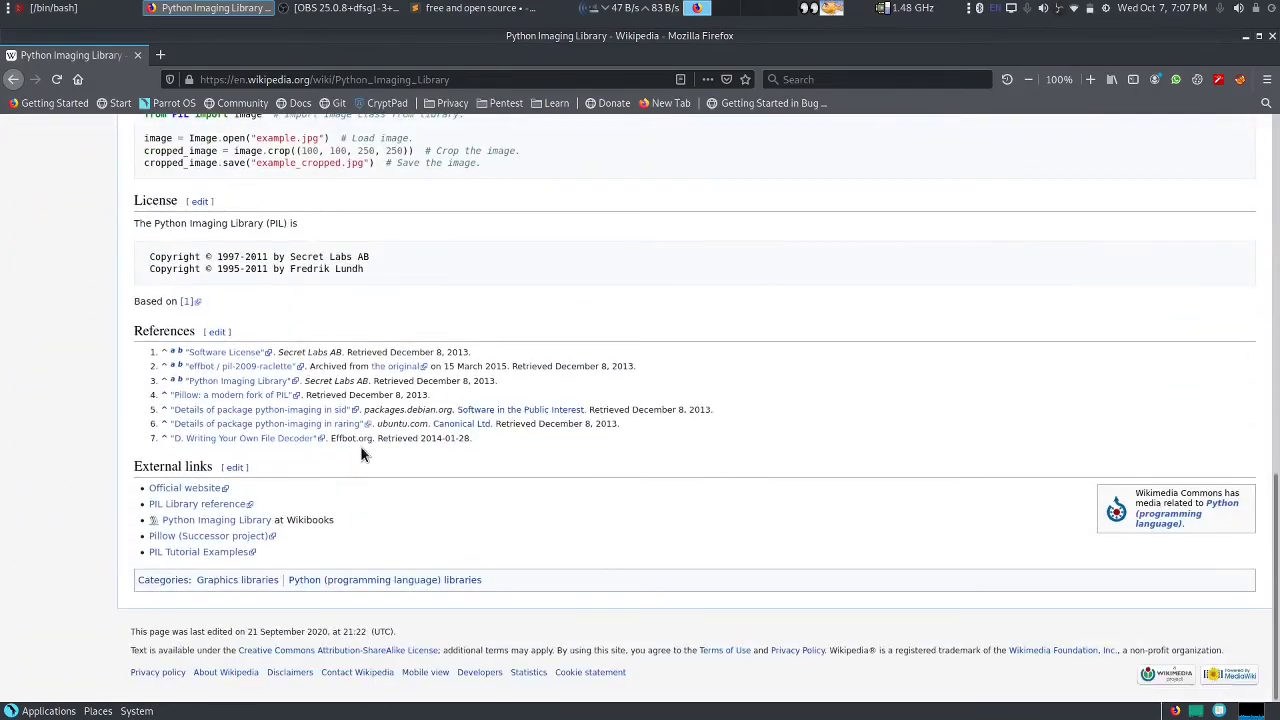
pyautogui.scroll(15, 360, 446)
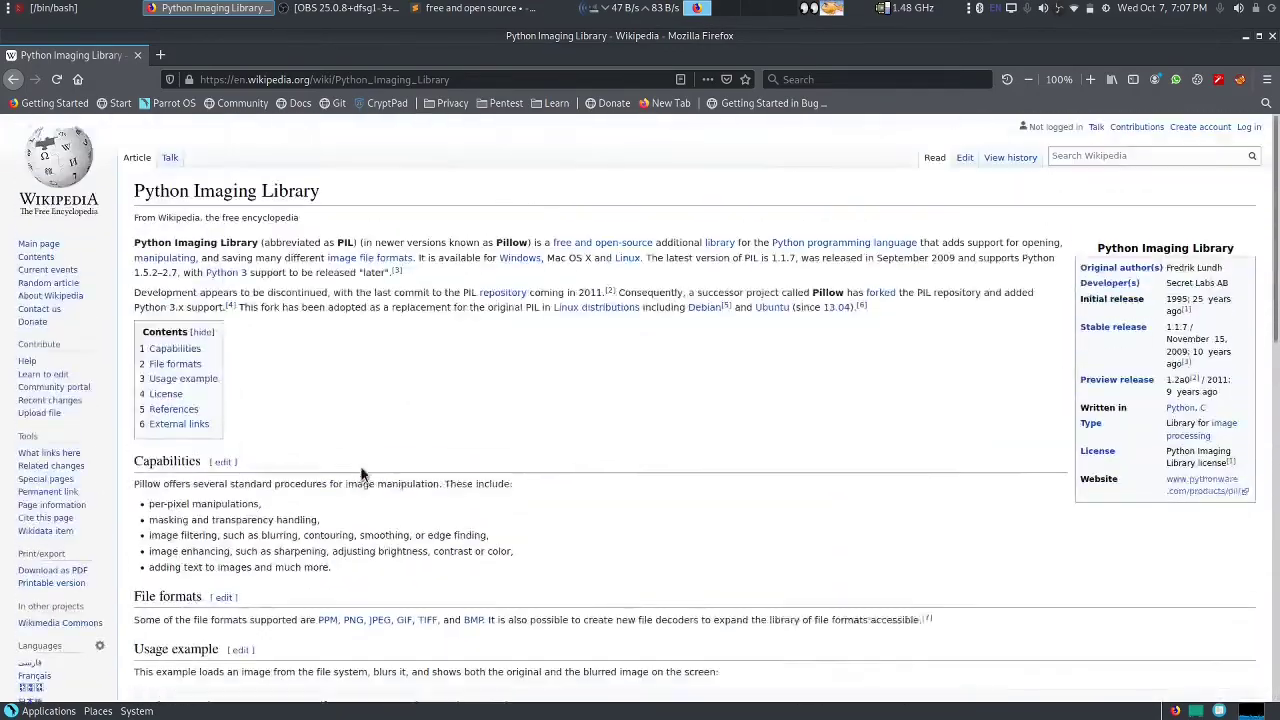
pyautogui.click(78, 8)
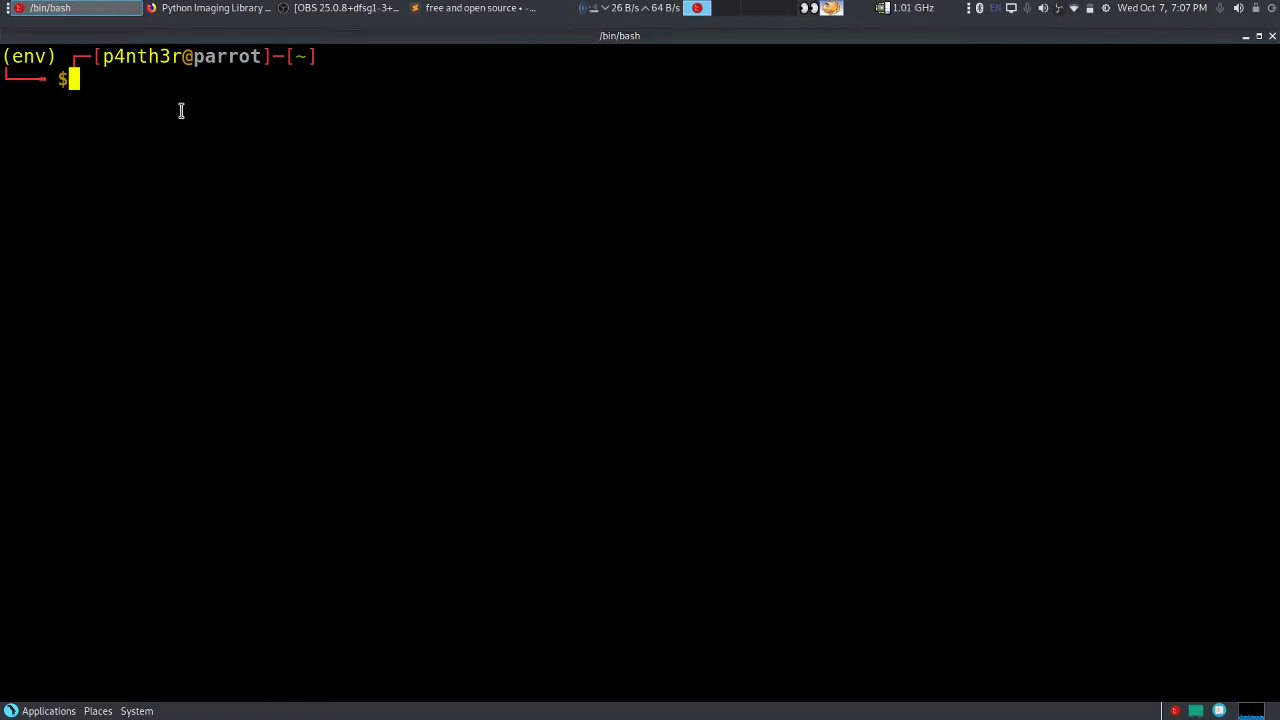
# Run sudo apt-get install python3-pip, which reports version 20.0.2-5kali1 already the newest
pyautogui.write('pip3')
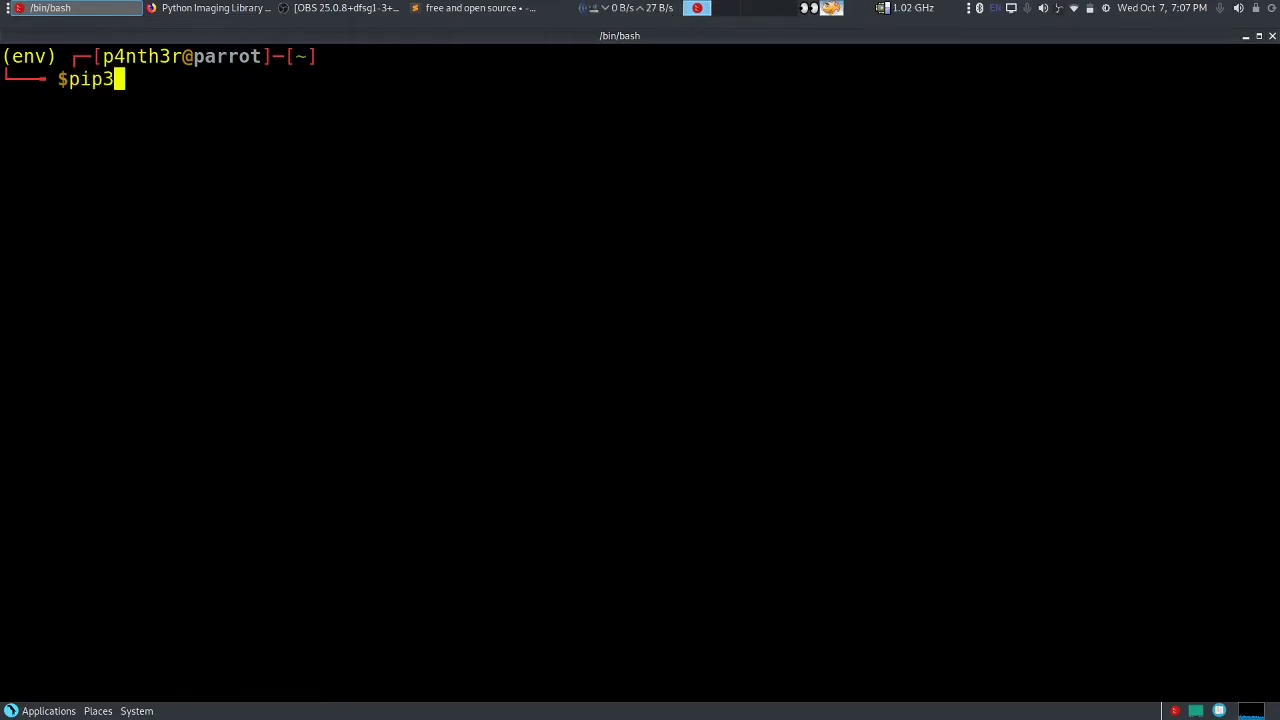
pyautogui.press('BackSpace')
pyautogui.press('BackSpace')
pyautogui.press('BackSpace')
pyautogui.press('BackSpace')
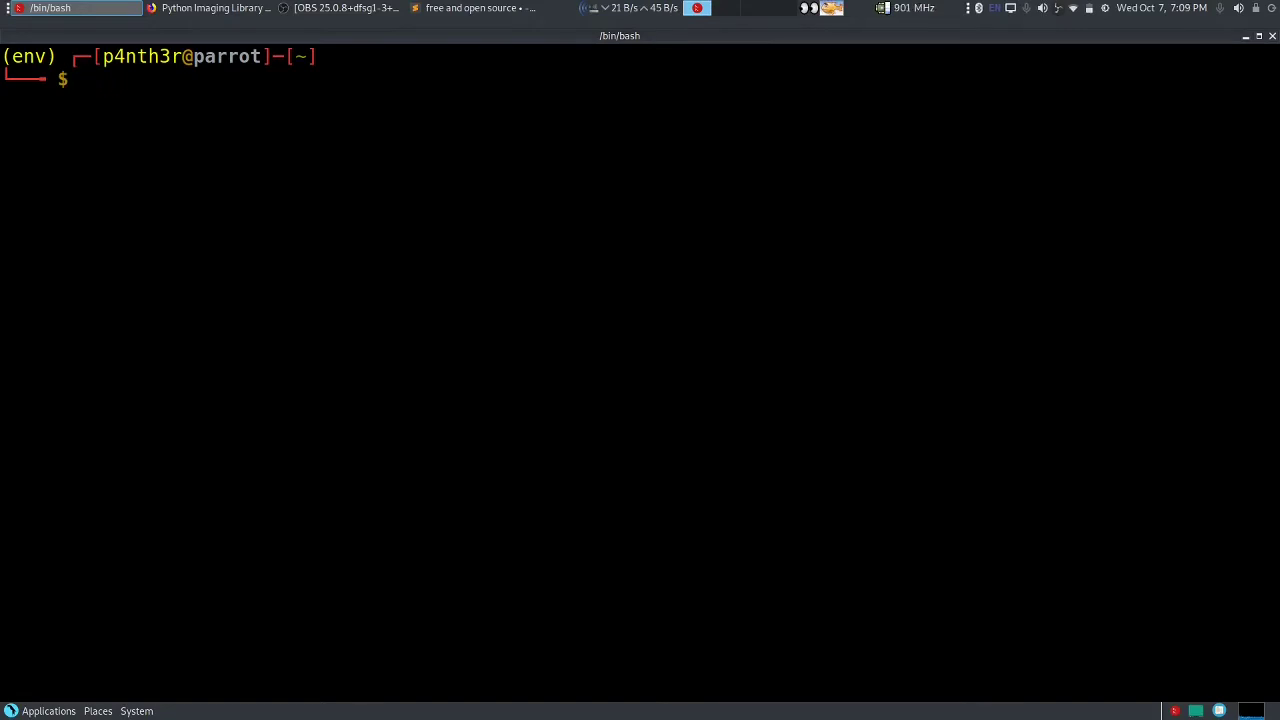
pyautogui.write('sudo ap')
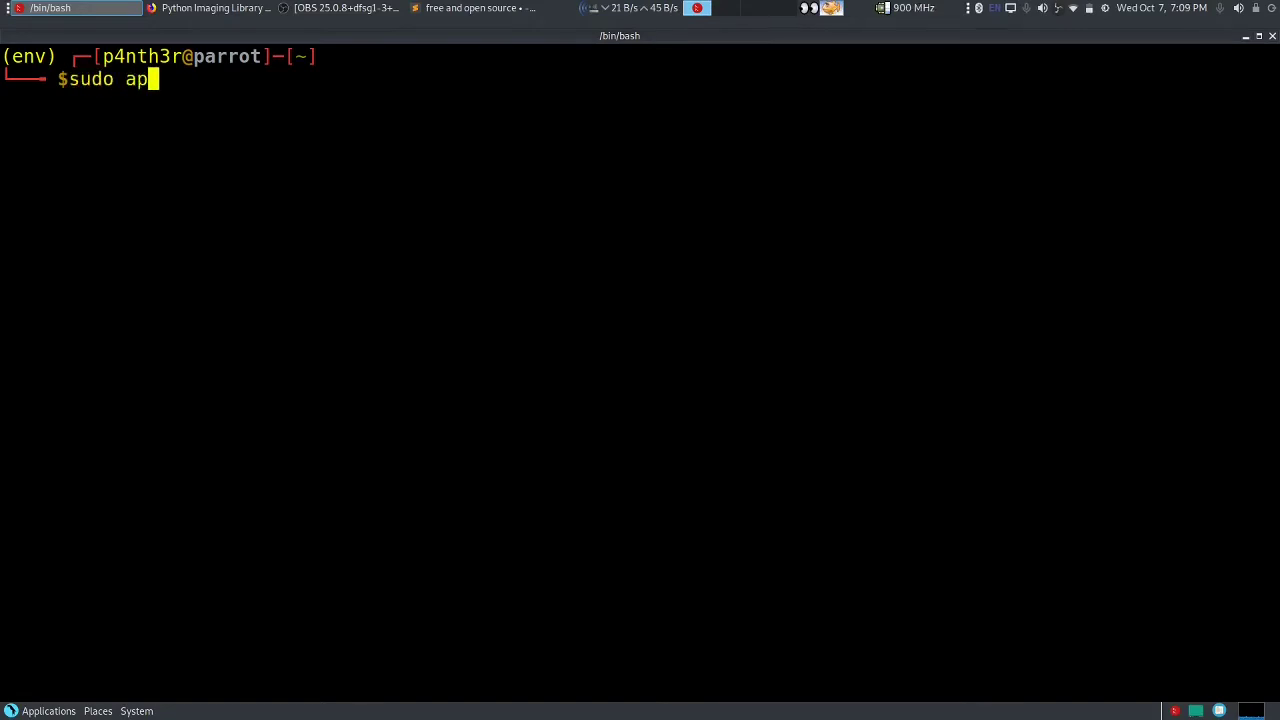
pyautogui.write('t-get inst')
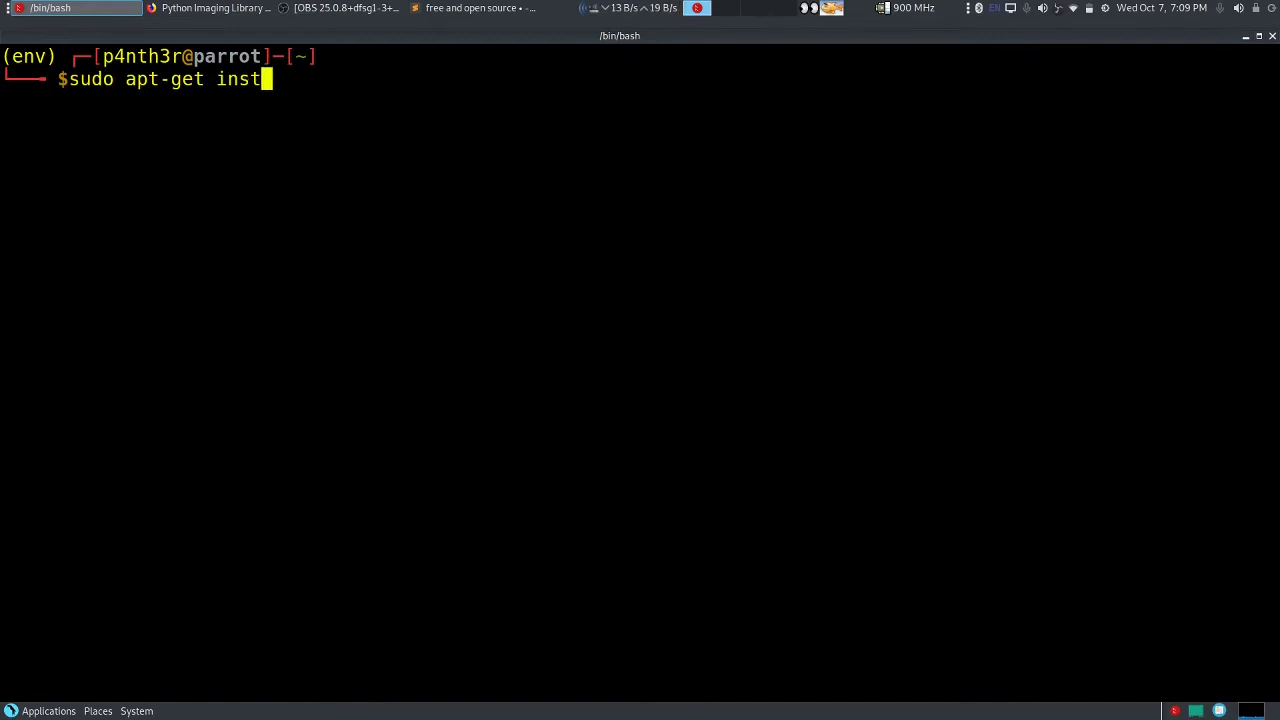
pyautogui.write('all pyth')
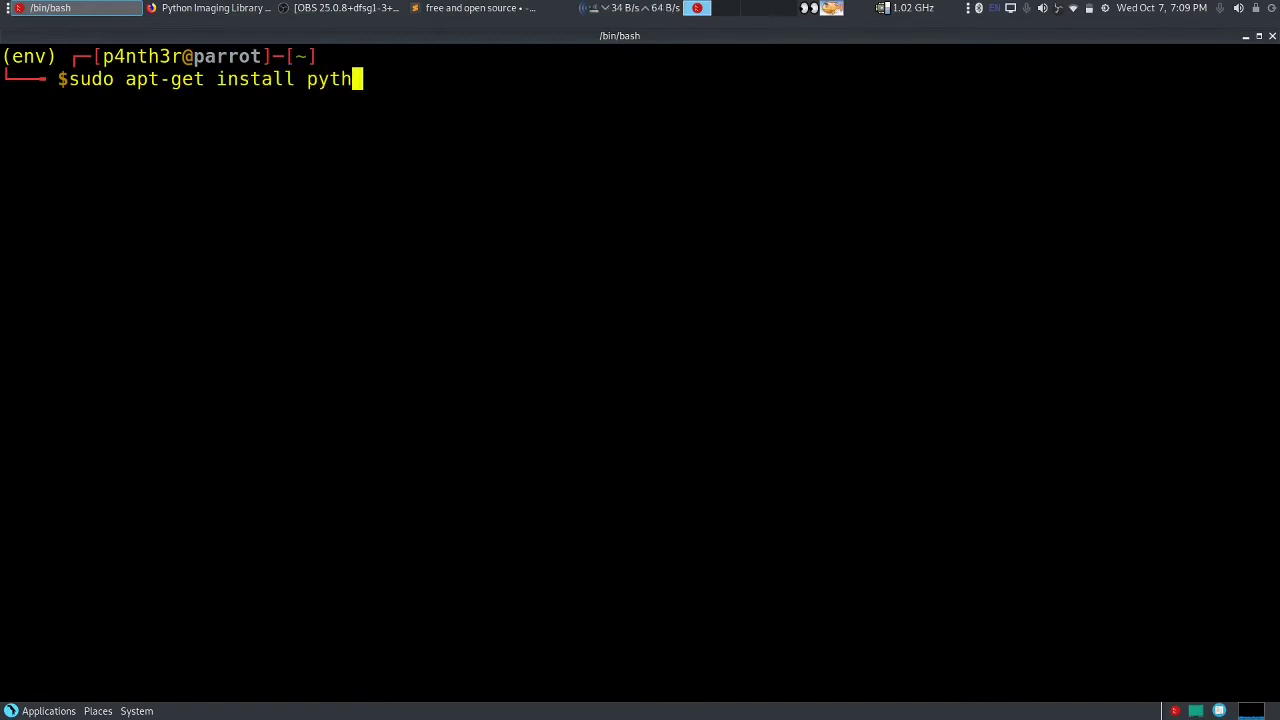
pyautogui.write('on3-')
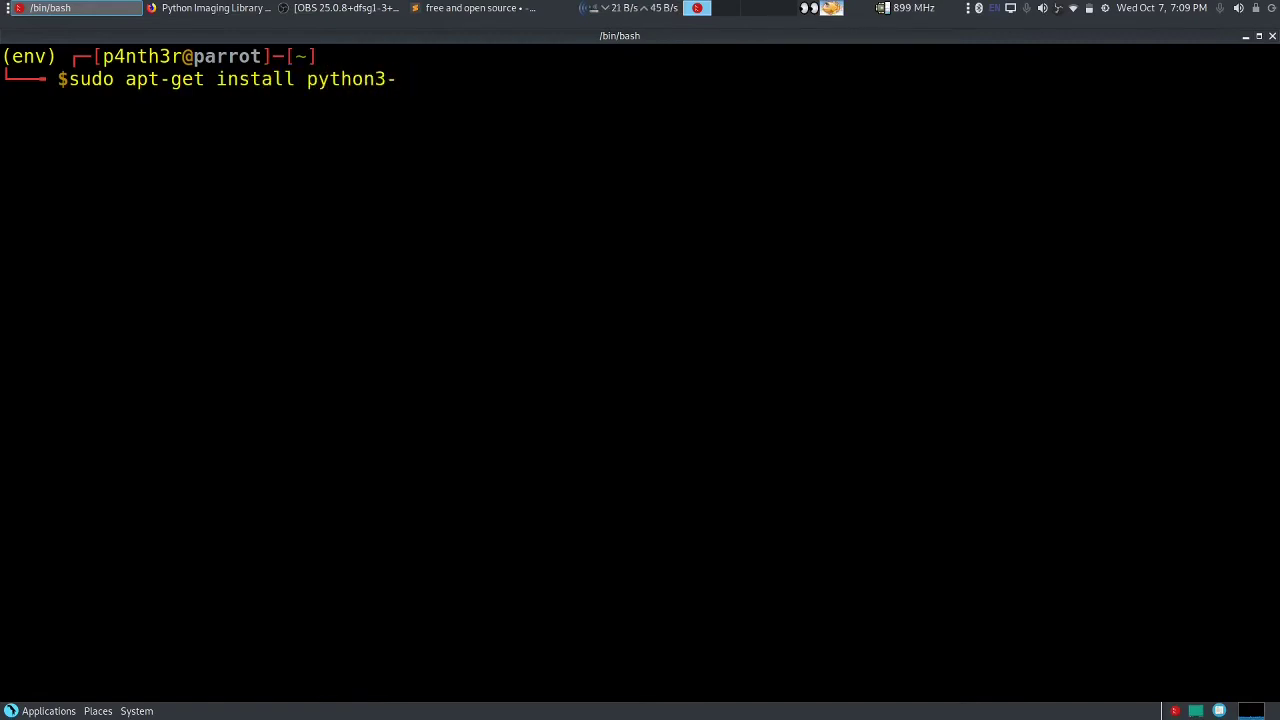
pyautogui.write('pip')
pyautogui.press('Return')
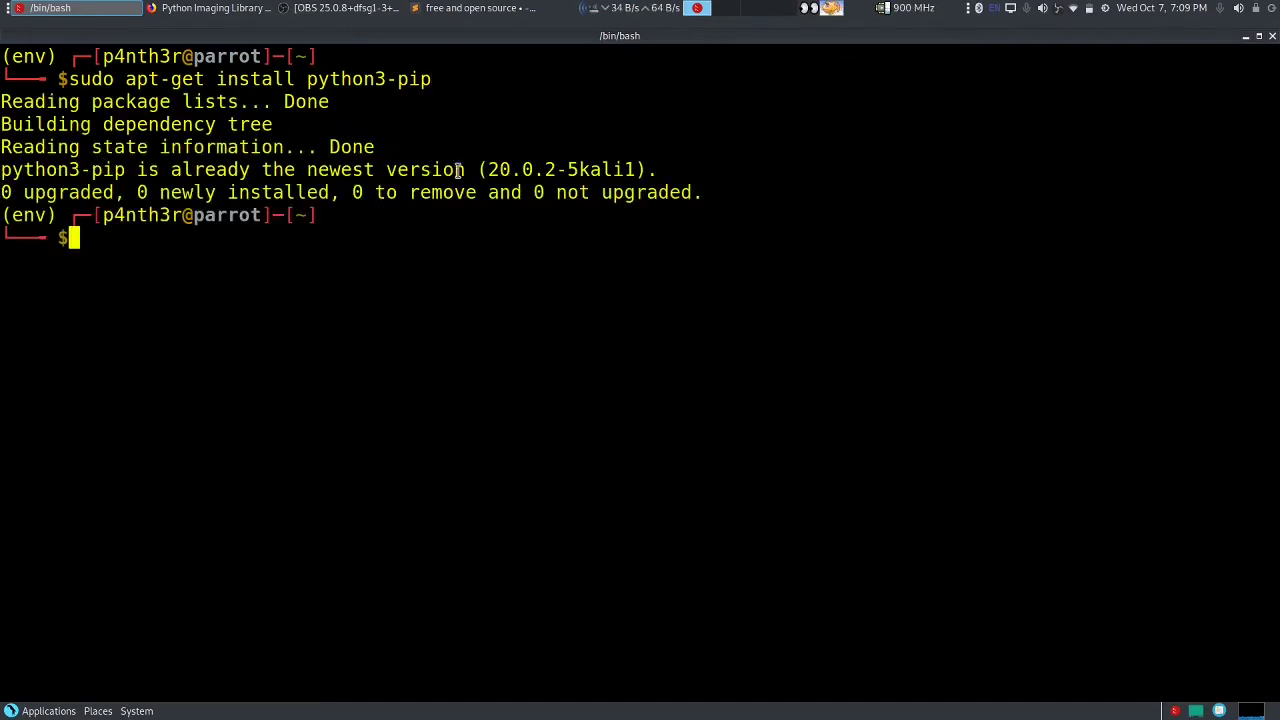
pyautogui.moveTo(463, 171); pyautogui.dragTo(3, 172)
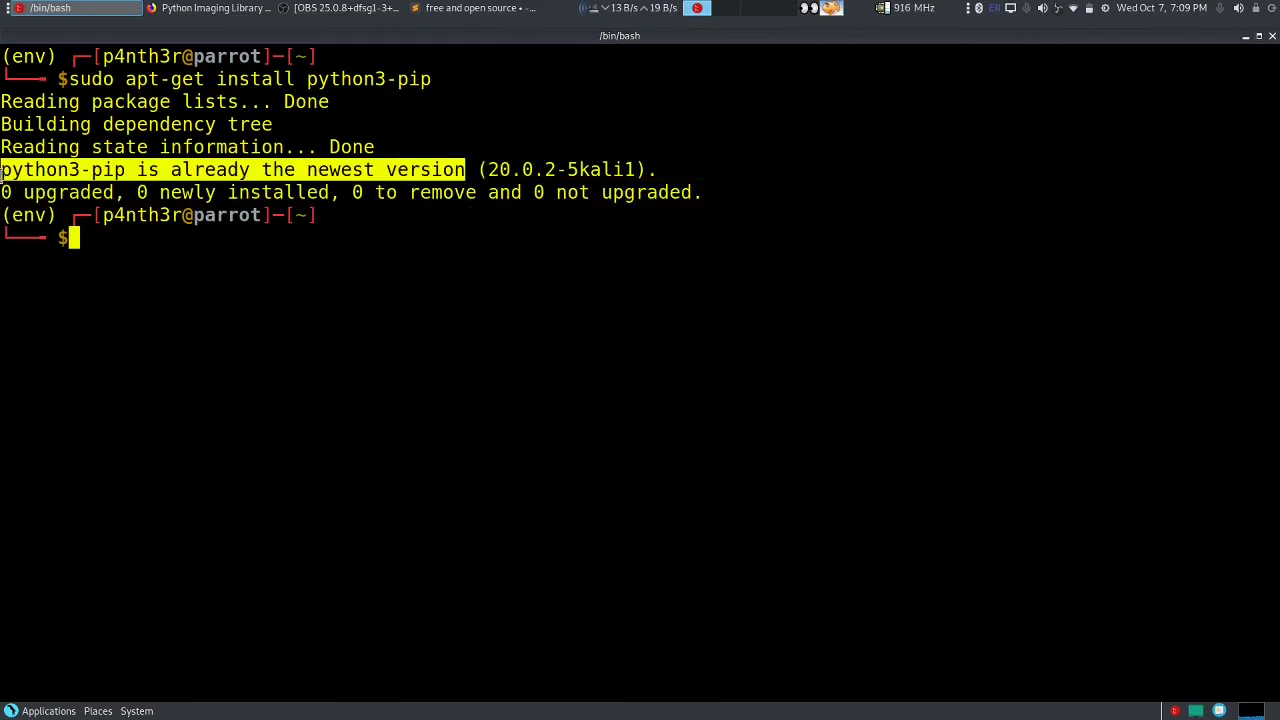
pyautogui.click(215, 245)
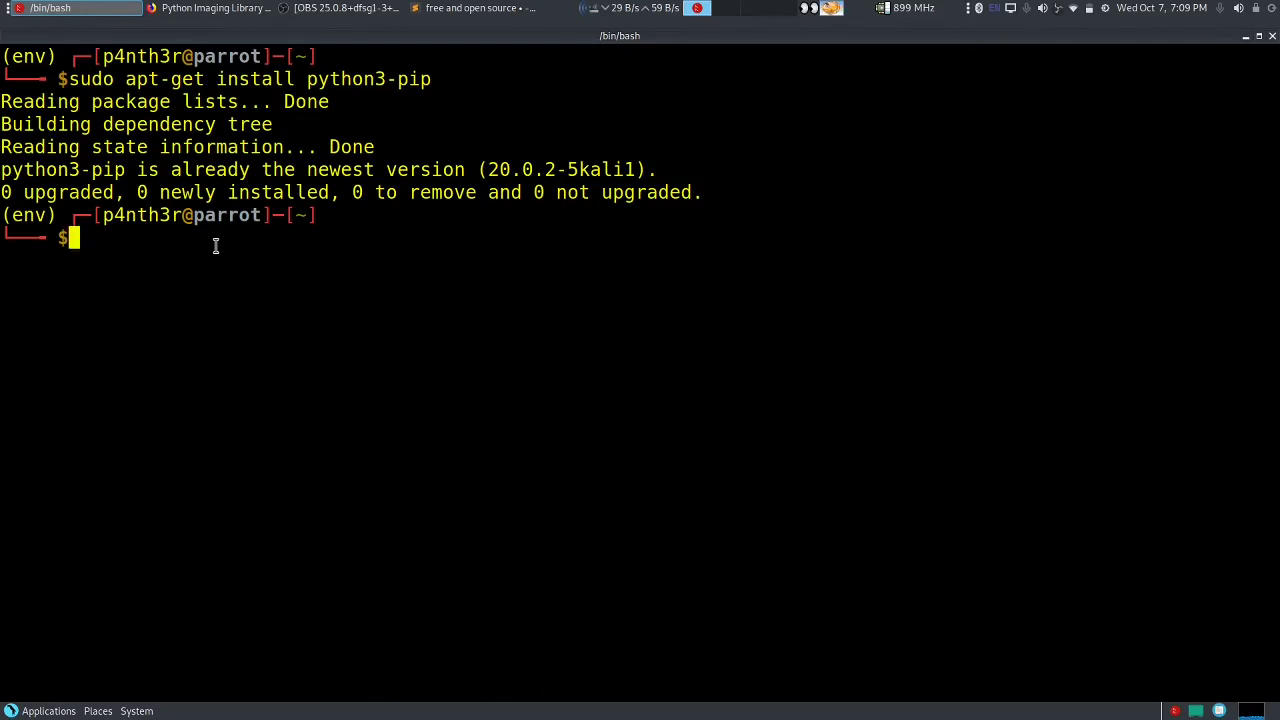
# Run pip3 install Pillow and highlight the 'Successfully installed Pillow-7.2.0' result
pyautogui.write('pip3 ')
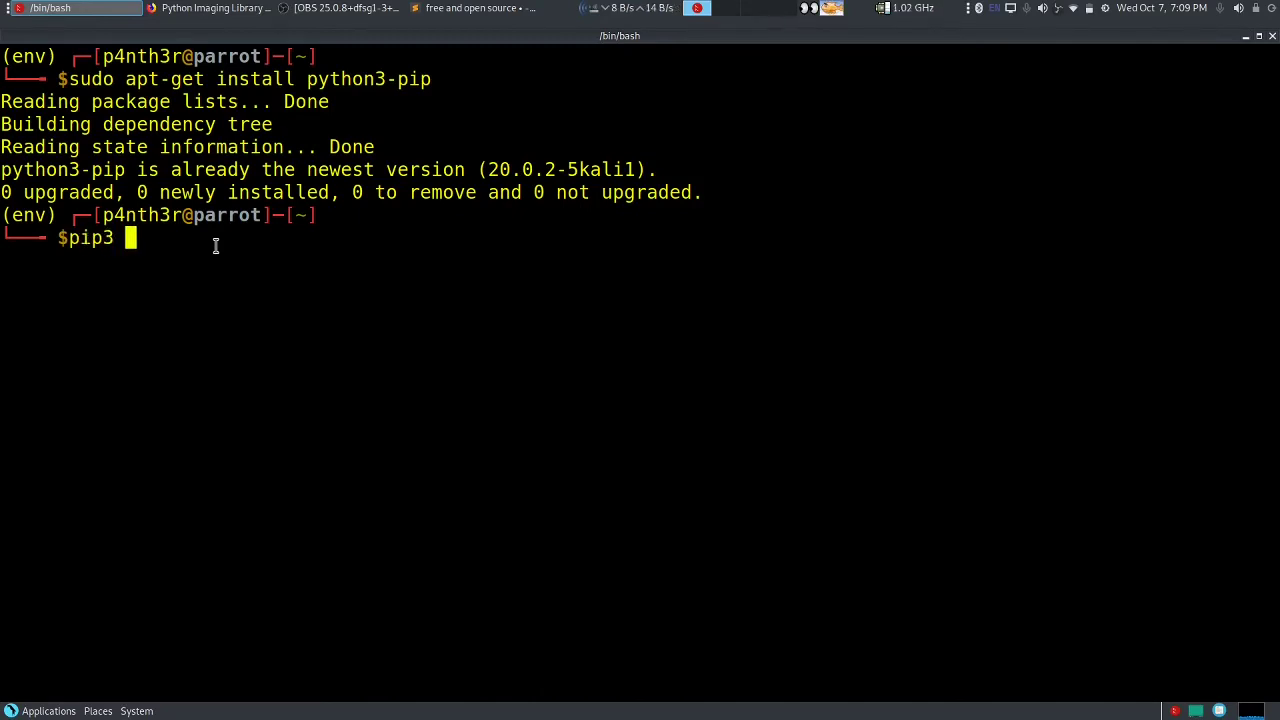
pyautogui.write('install ')
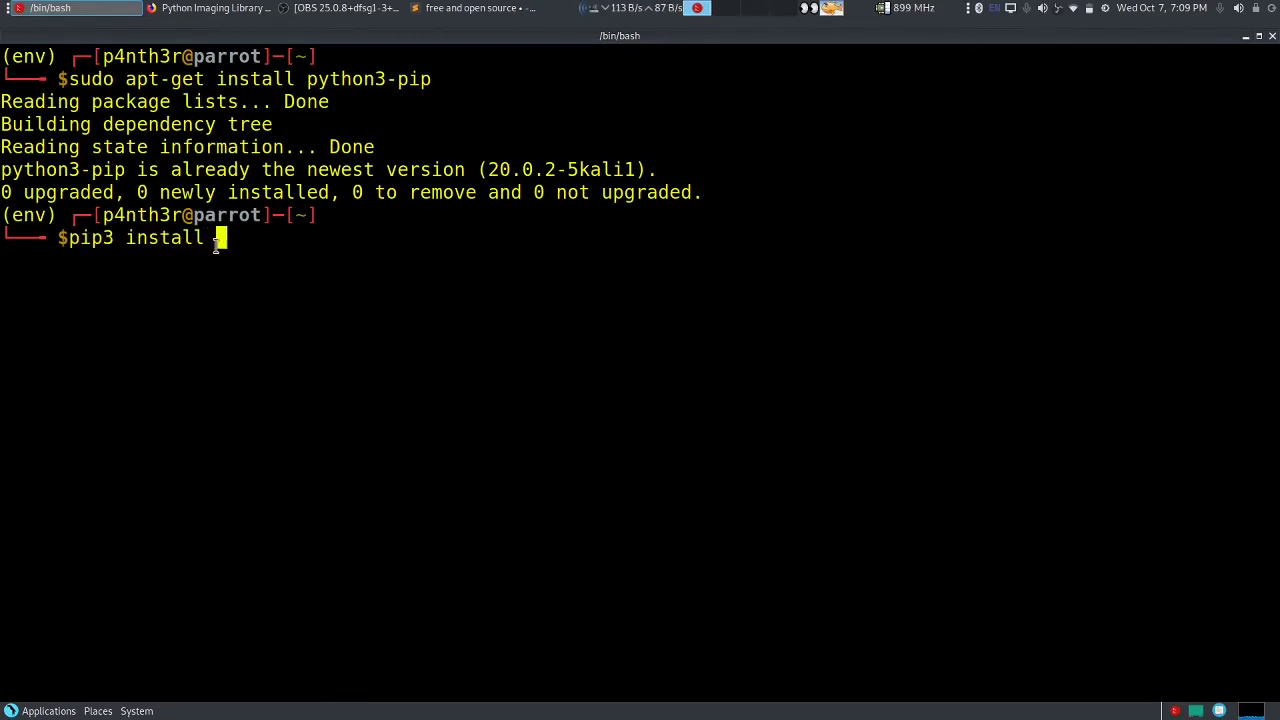
pyautogui.write('Pillow')
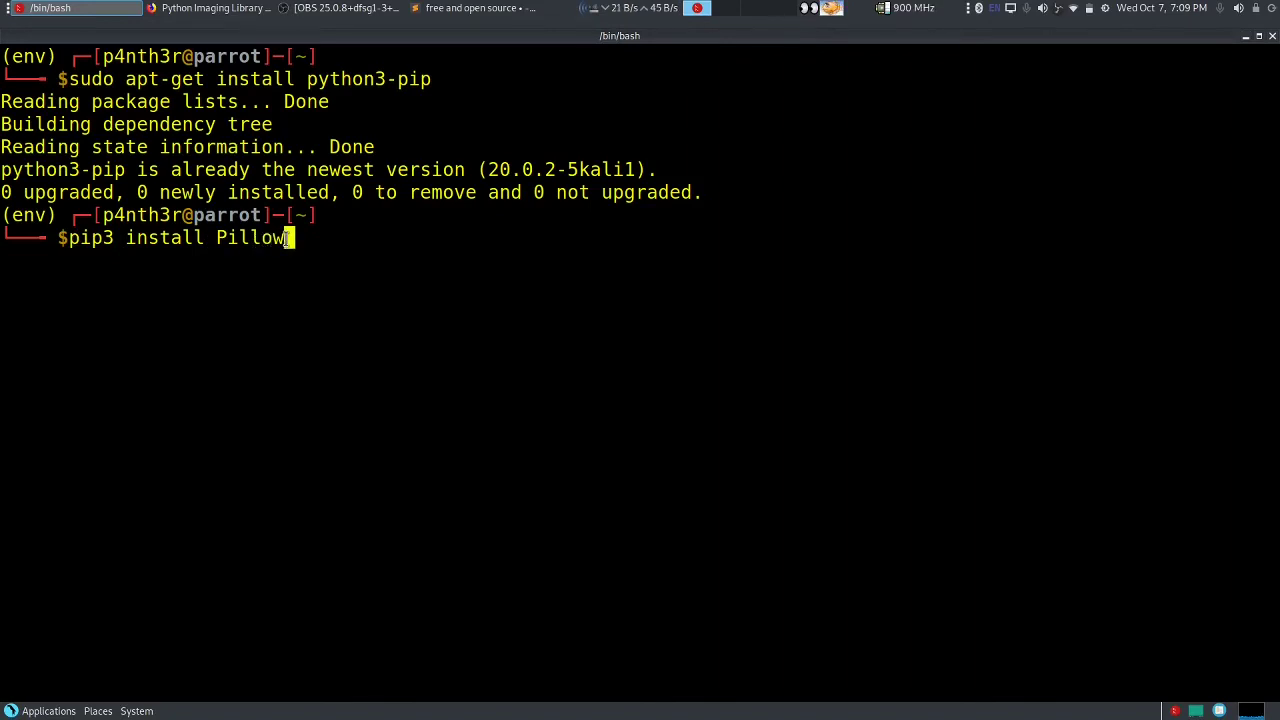
pyautogui.moveTo(292, 238); pyautogui.dragTo(216, 240)
pyautogui.click(346, 240)
pyautogui.press('Return')
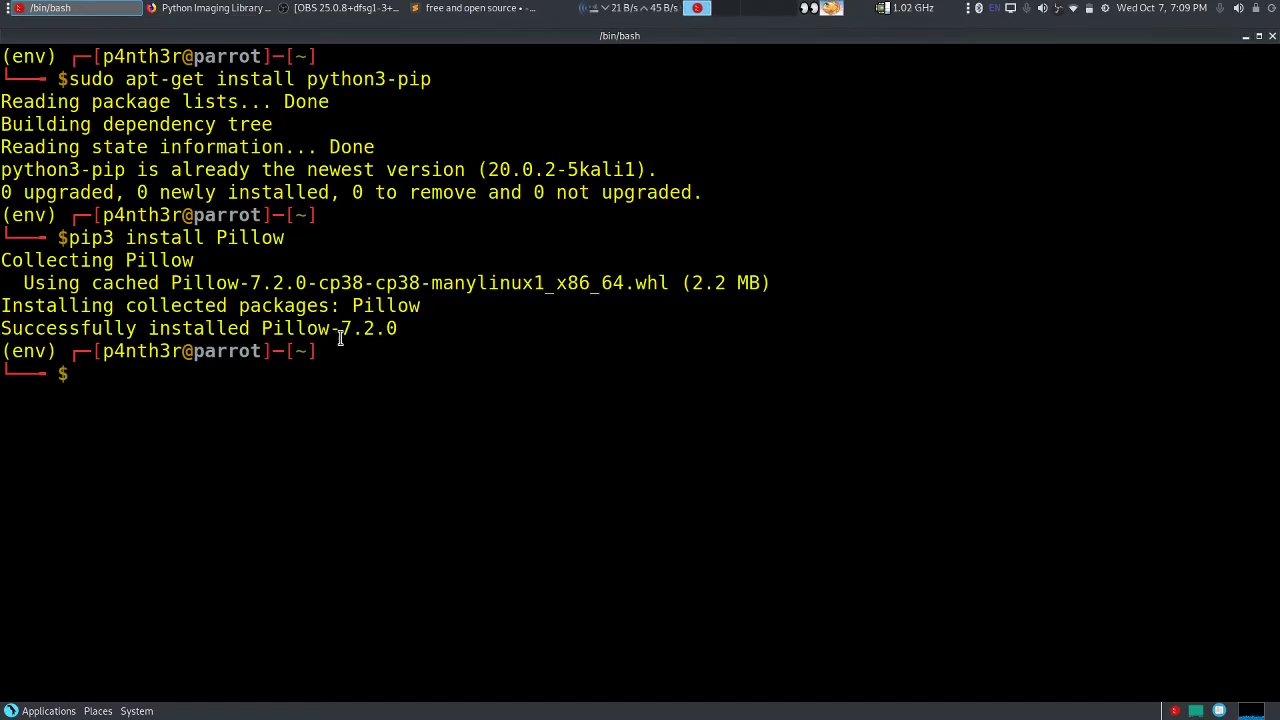
pyautogui.moveTo(396, 329); pyautogui.dragTo(257, 336)
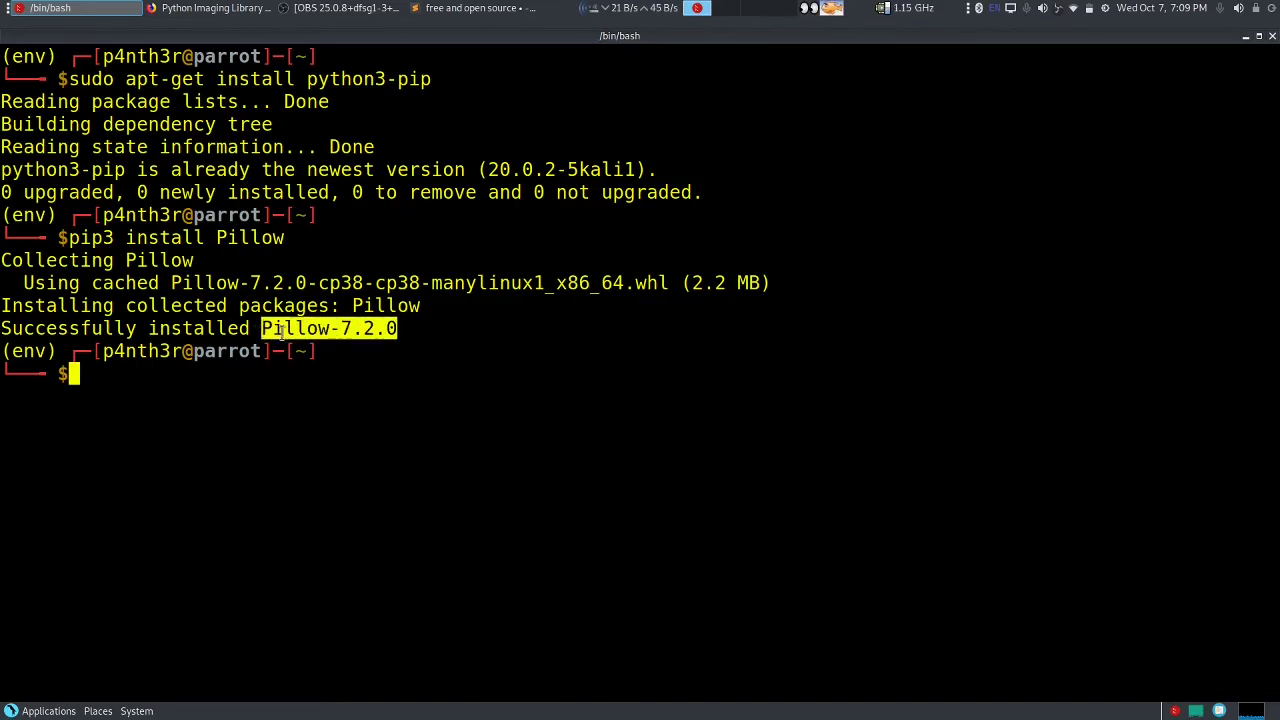
pyautogui.click(392, 329)
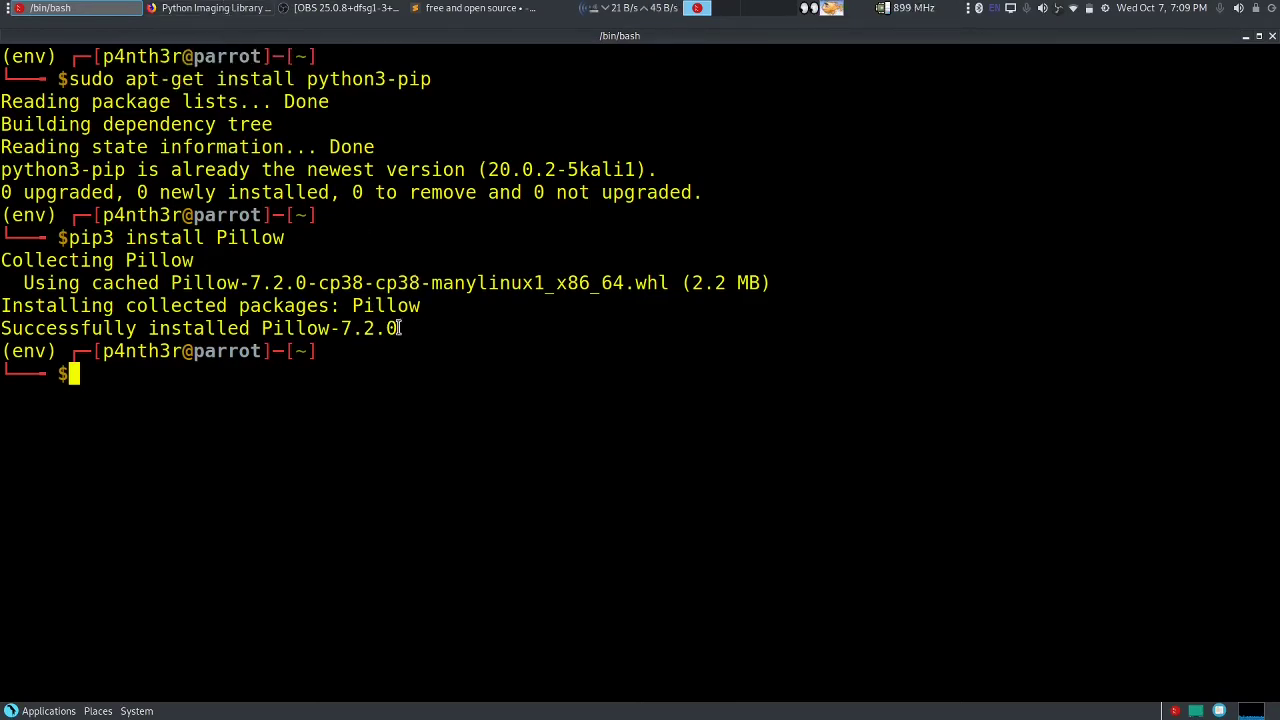
pyautogui.moveTo(398, 328); pyautogui.dragTo(261, 328)
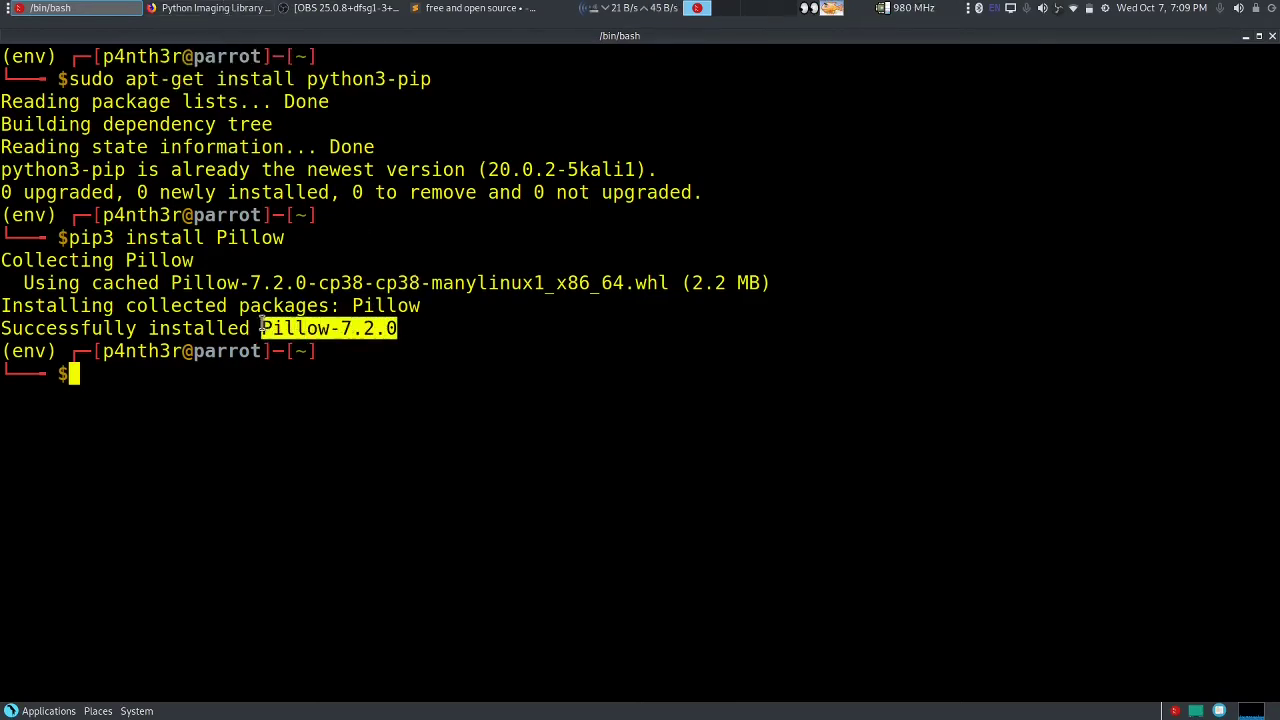
pyautogui.click(343, 366)
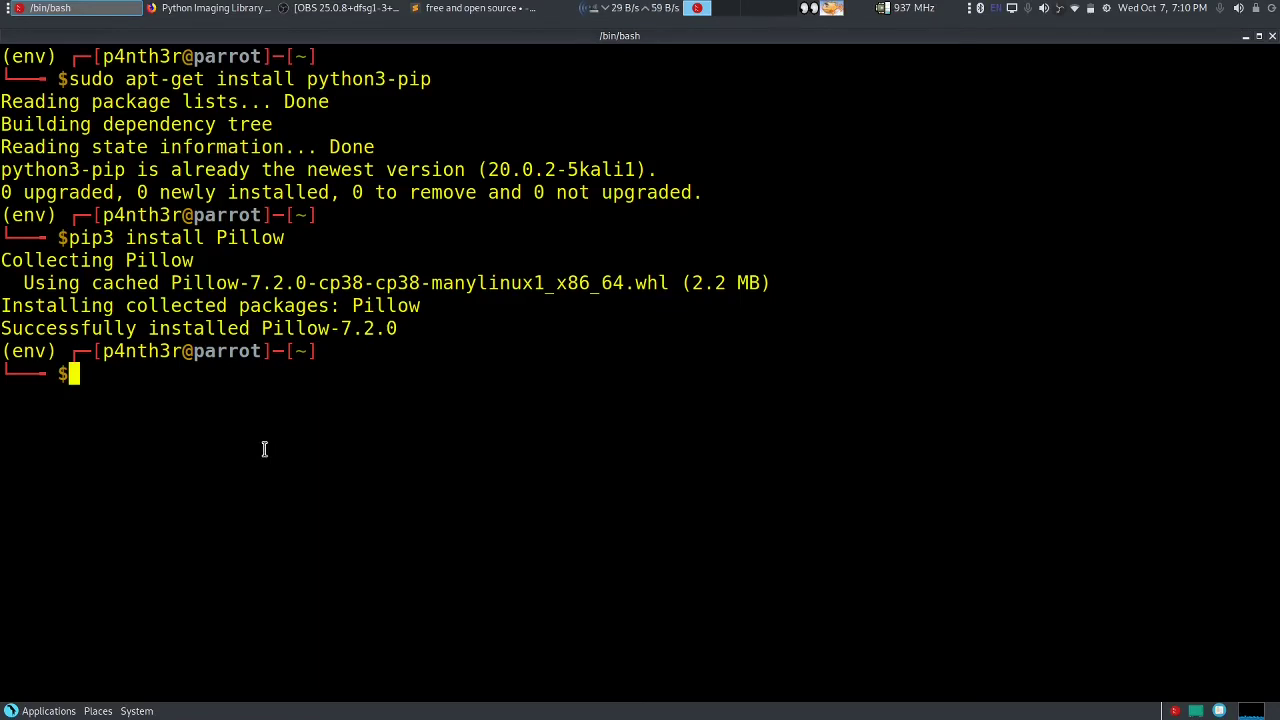
# Start the python3 interpreter and enter 'import PIL' at the >>> prompt
pyautogui.write('python3')
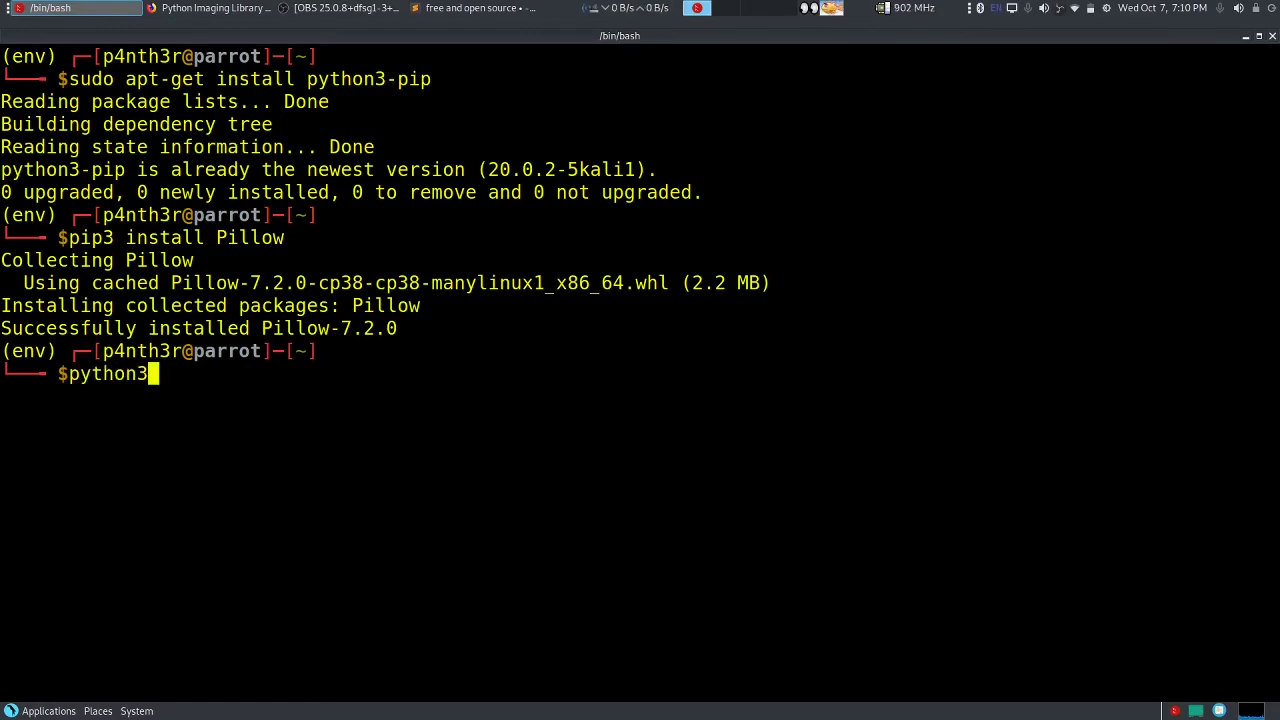
pyautogui.press('Return')
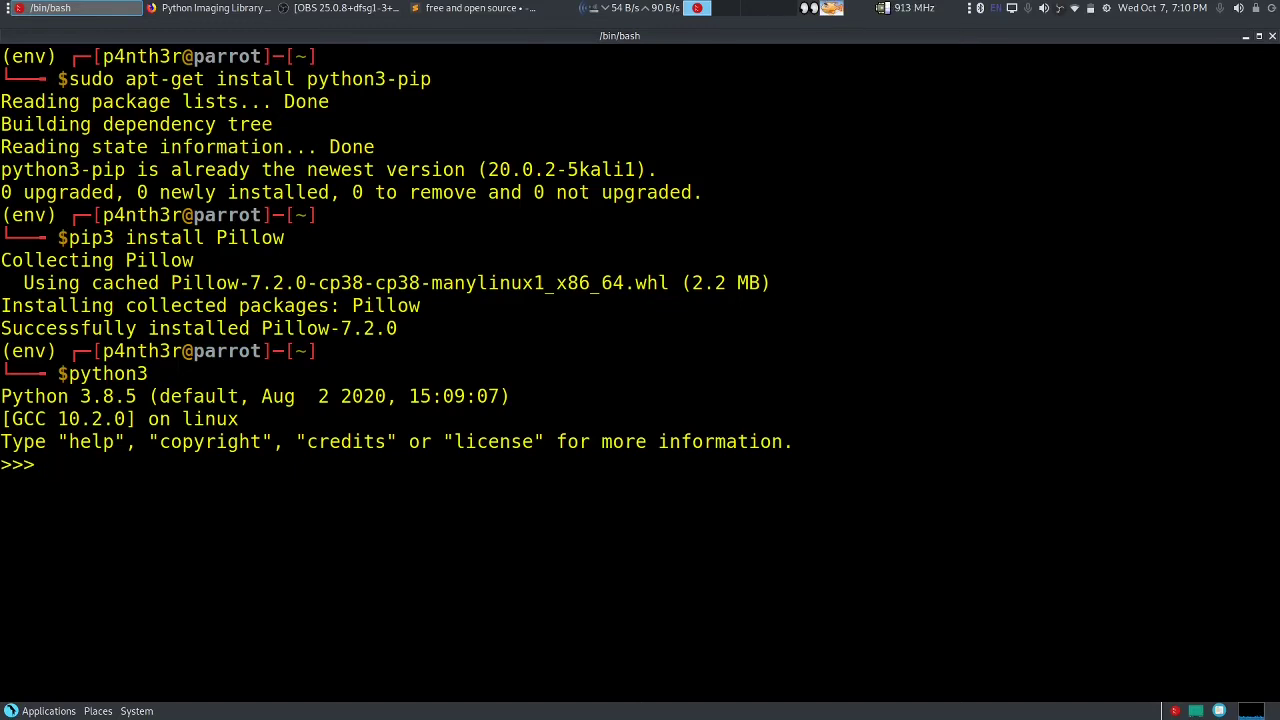
pyautogui.write('impor')
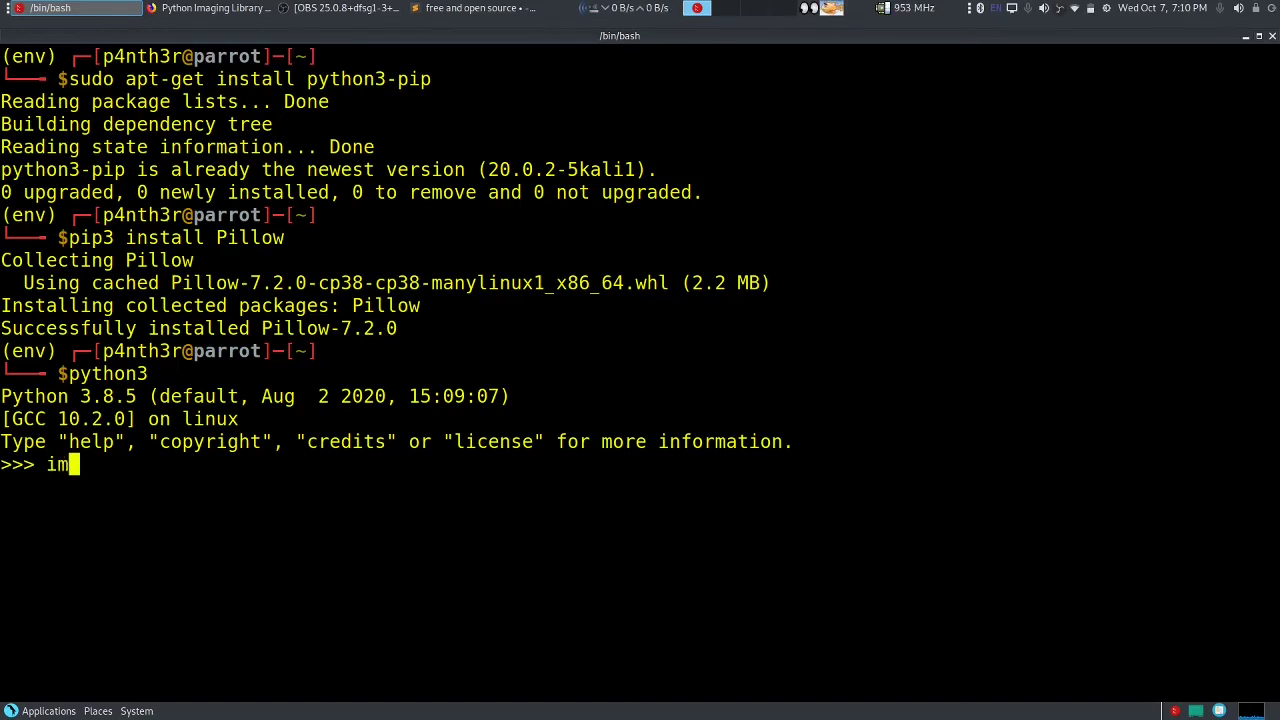
pyautogui.write('t')
pyautogui.press('BackSpace')
pyautogui.write('rt ')
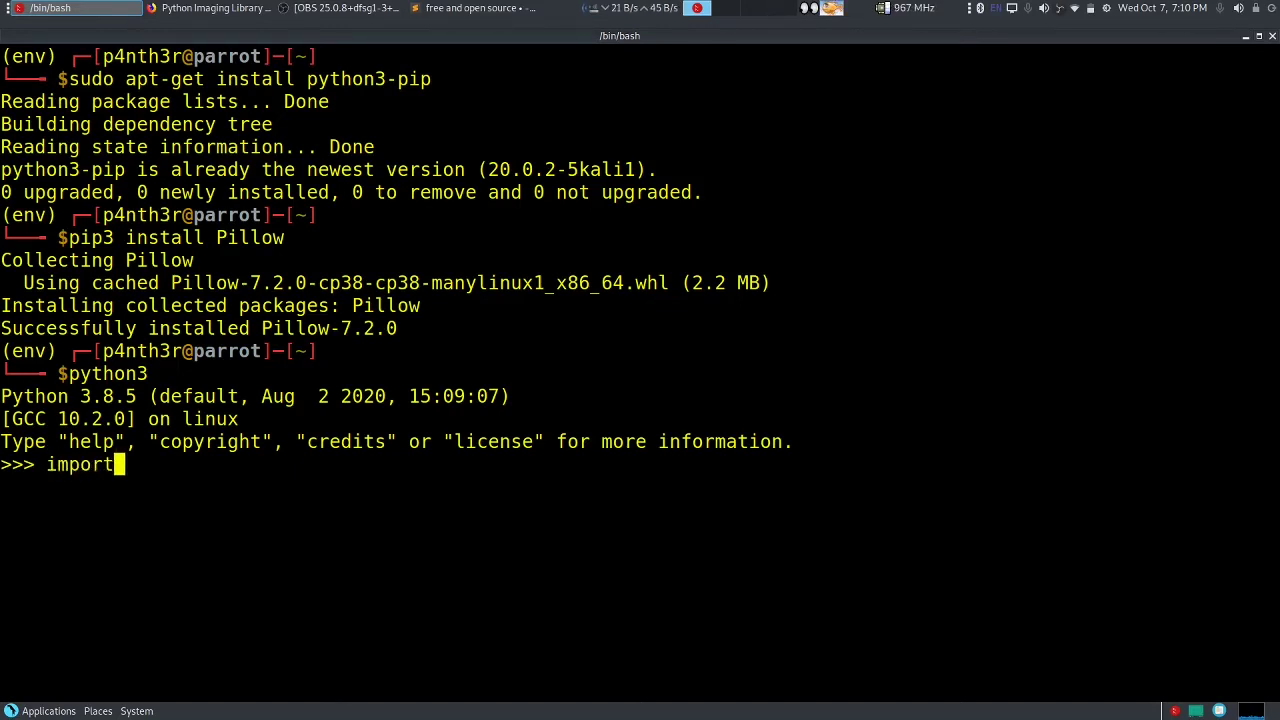
pyautogui.write('PIL')
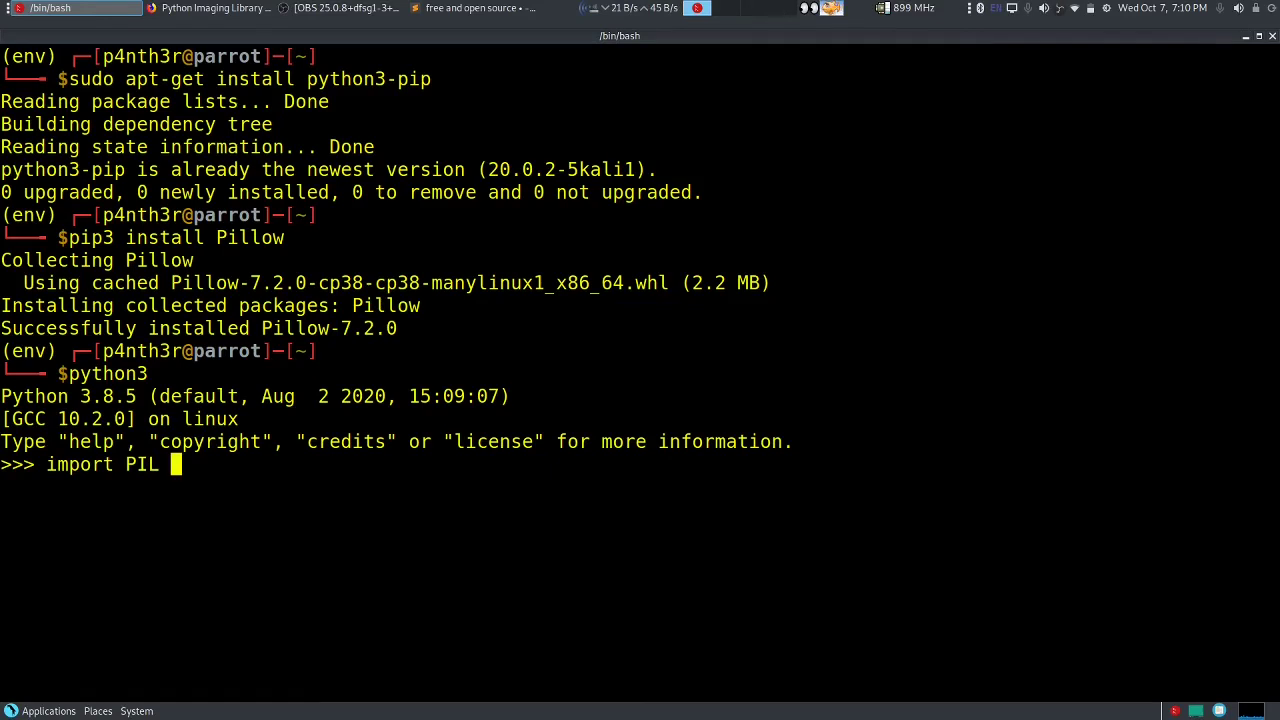
pyautogui.doubleClick(128, 463)
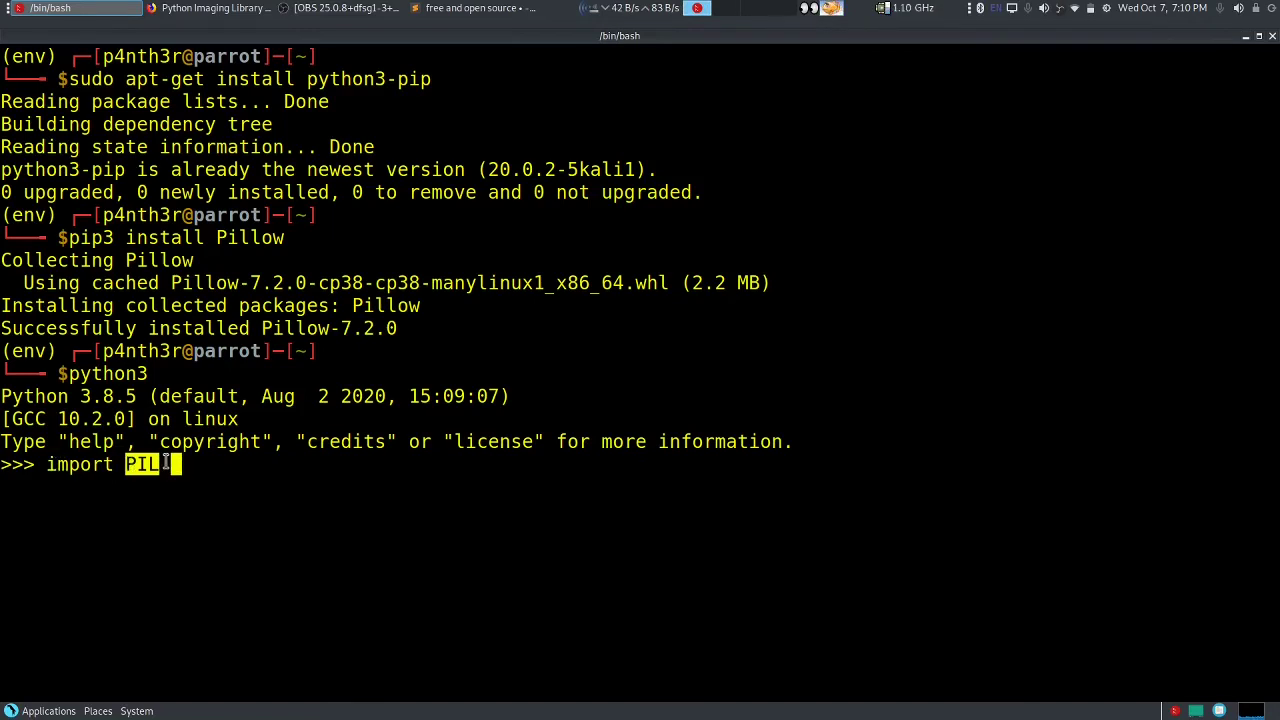
pyautogui.click(185, 463)
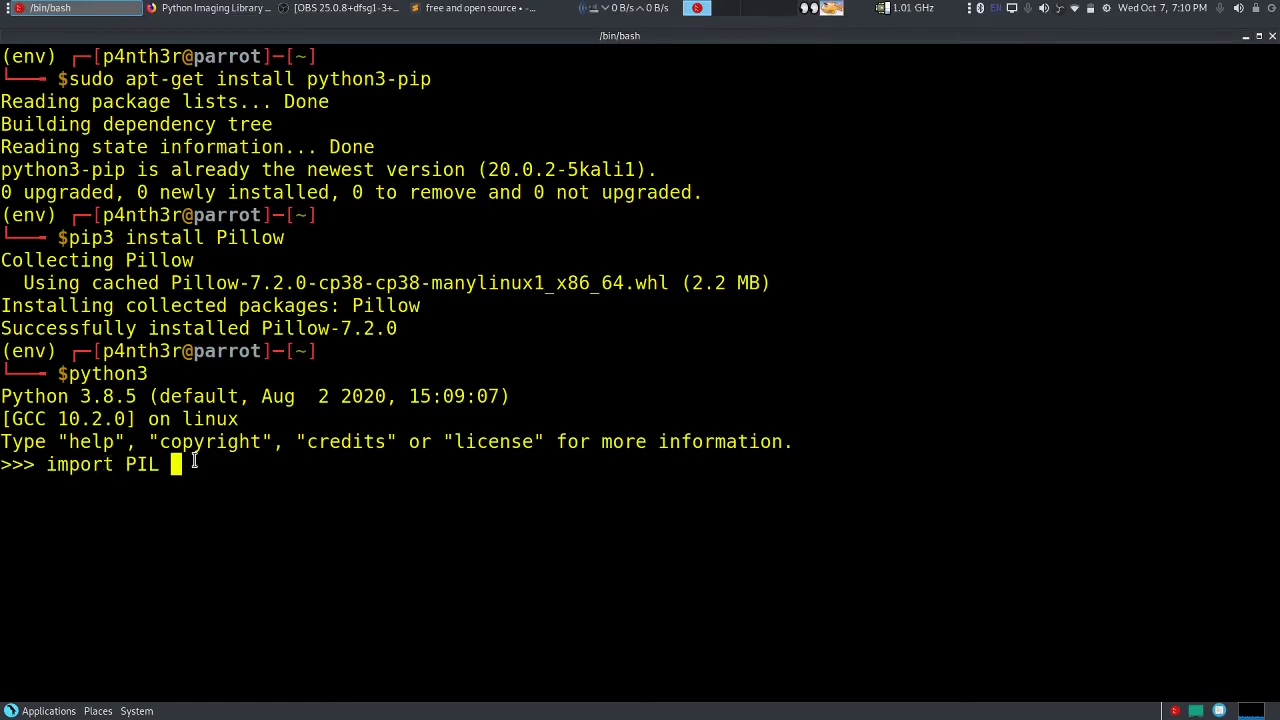
# Run import PIL and confirm it completes without error
pyautogui.press('Return')
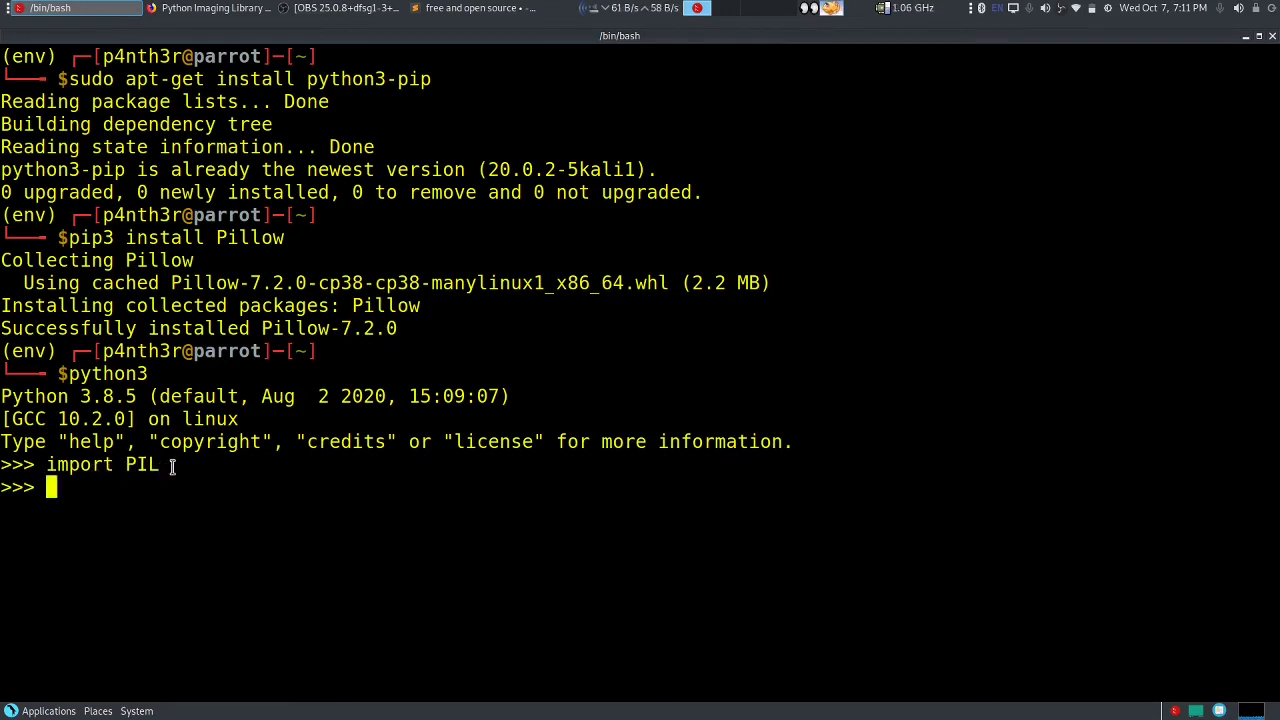
pyautogui.tripleClick(141, 464)
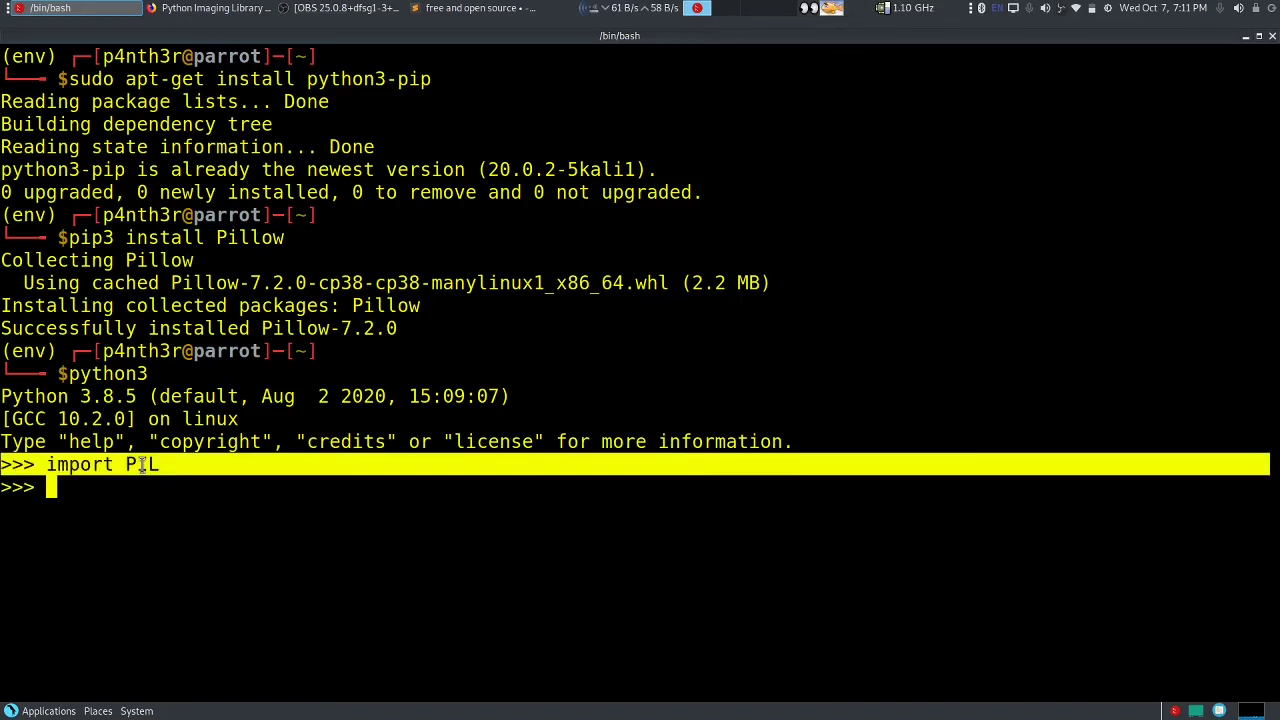
pyautogui.click(141, 464)
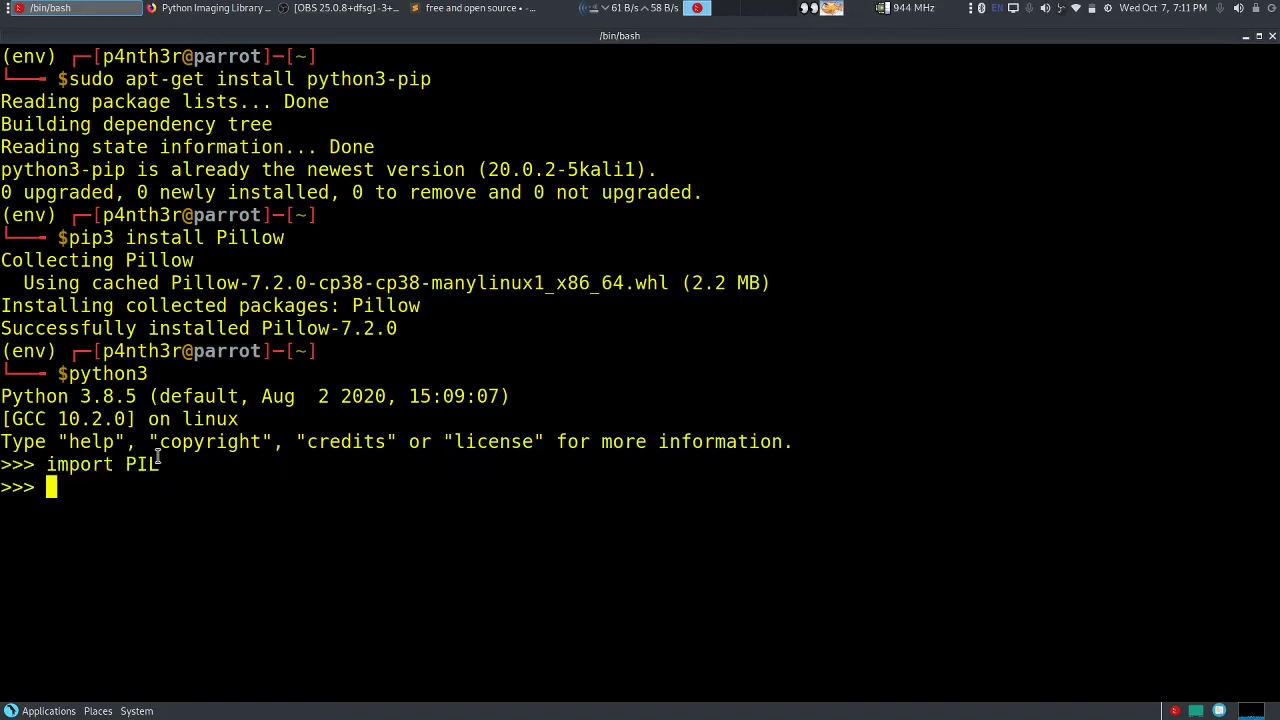